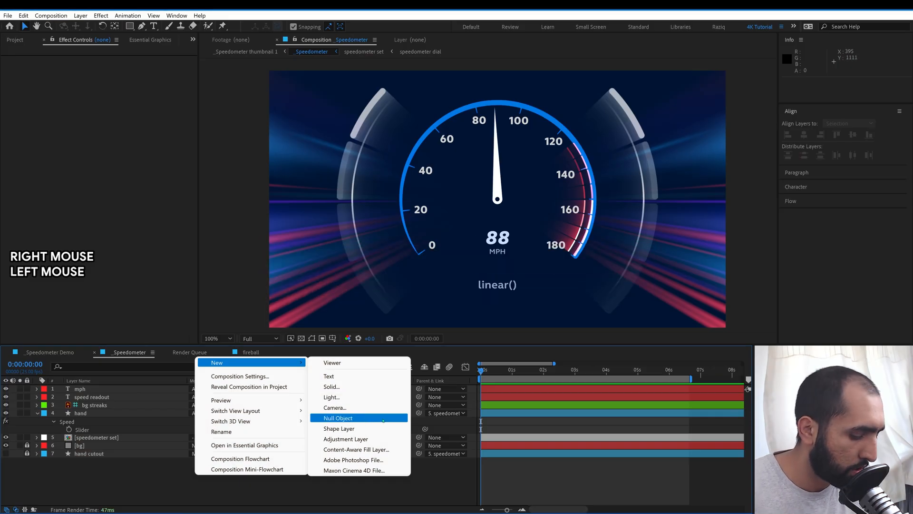
Step: Add a null object named Scale Shake and place it at the 180 end of the speedometer dial
left_click(382, 417)
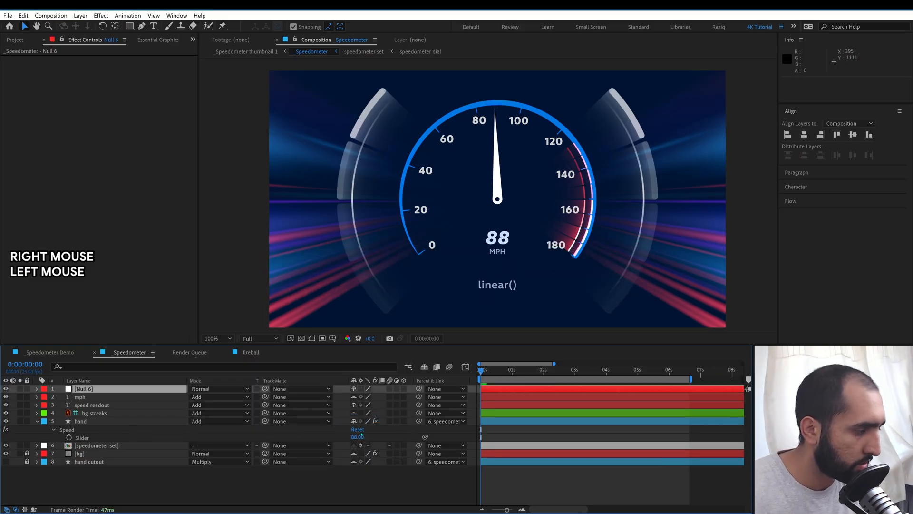
key("Return")
type("Scale Shake")
key("Return")
key("s")
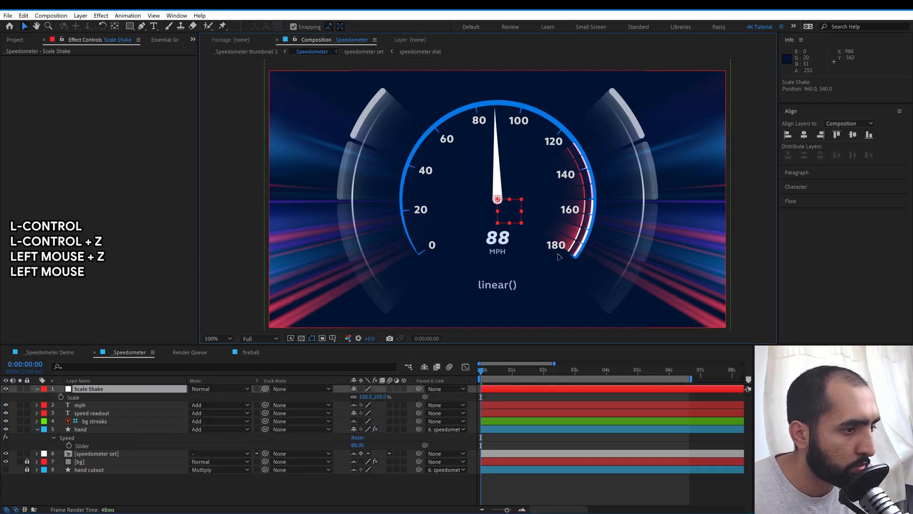
left_click_drag(512, 208, 583, 267)
key("s")
Step: Parent the mph, speed readout, bg streaks and speedometer set layers to the Scale Shake null
left_click(80, 397)
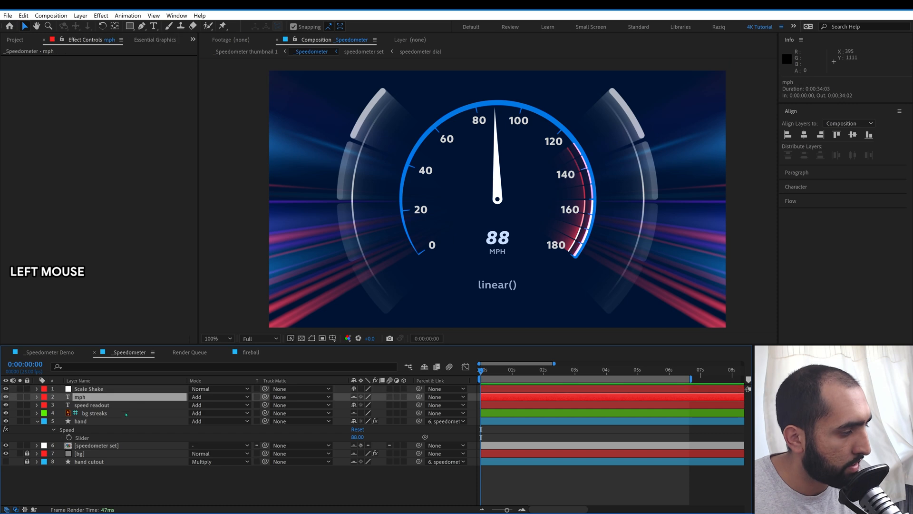
left_click(94, 413, "shift")
left_click(119, 446, "ctrl")
left_click_drag(419, 445, 89, 388)
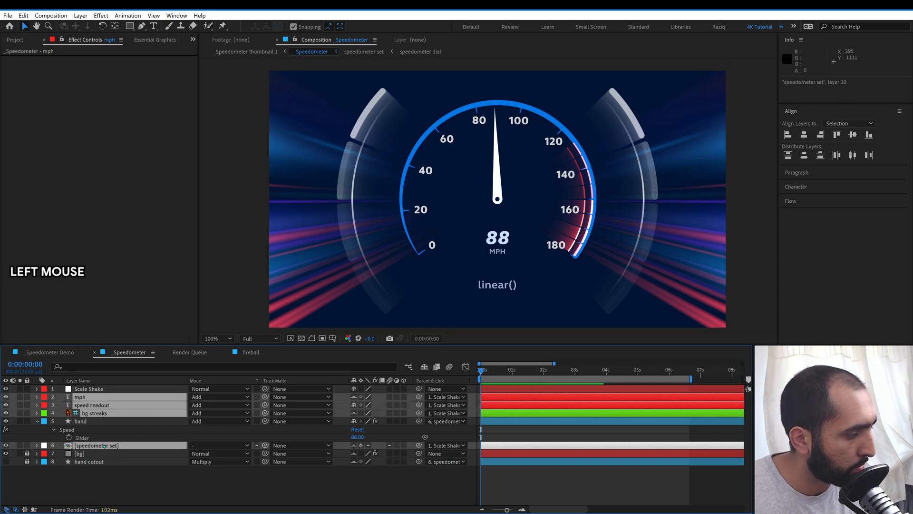
Step: Try scaling up the Scale Shake null to test the parented layers, and undo the scale change
left_click(88, 389)
key("s")
left_click_drag(375, 396, 410, 396)
key("ctrl+z")
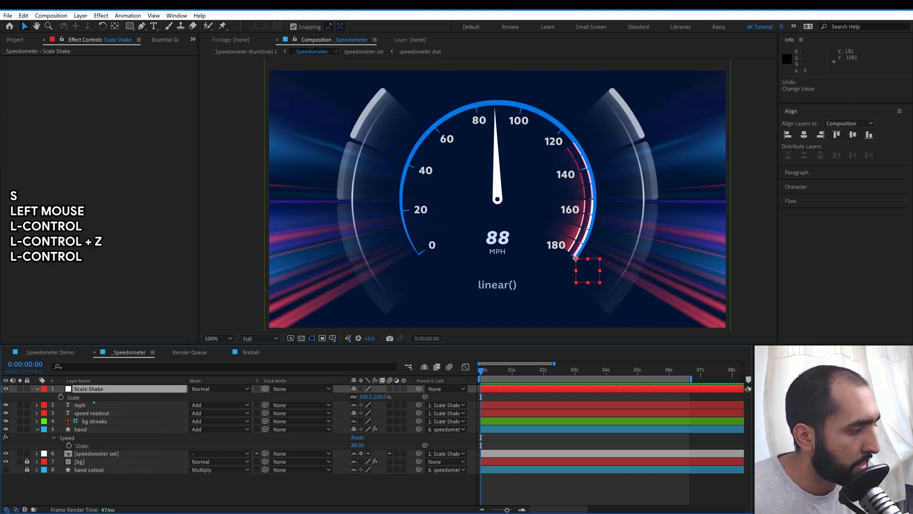
Step: Start an expression on Scale Shake's Scale that defines s as the hand layer's Speed slider and calls linear() with s
left_click(94, 429)
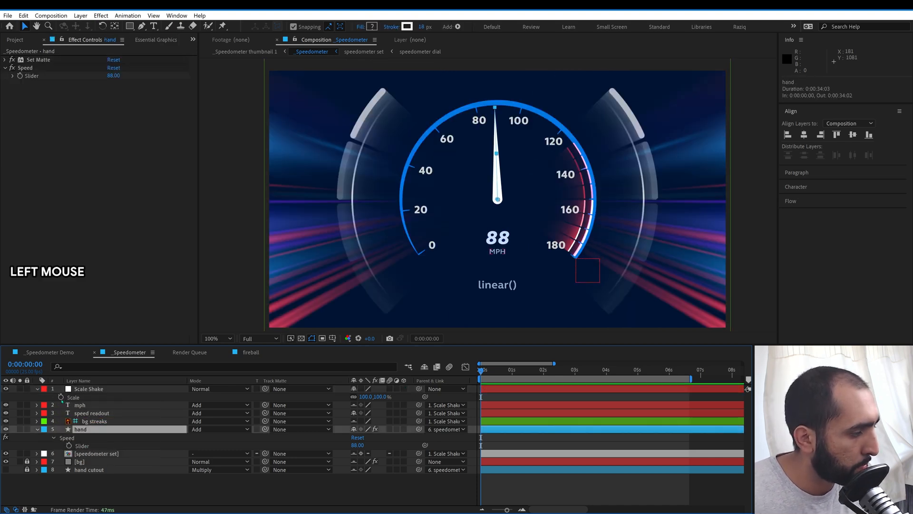
left_click(60, 397, "alt")
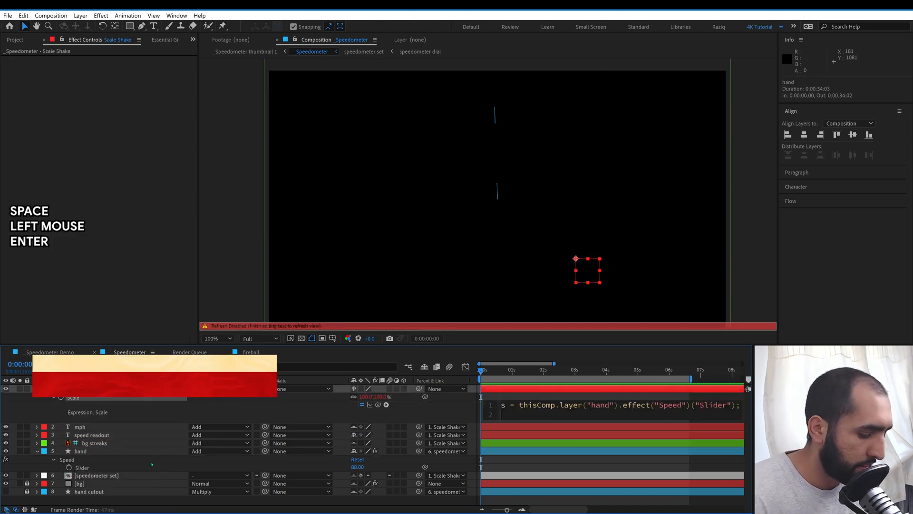
type("linear")
key("Tab")
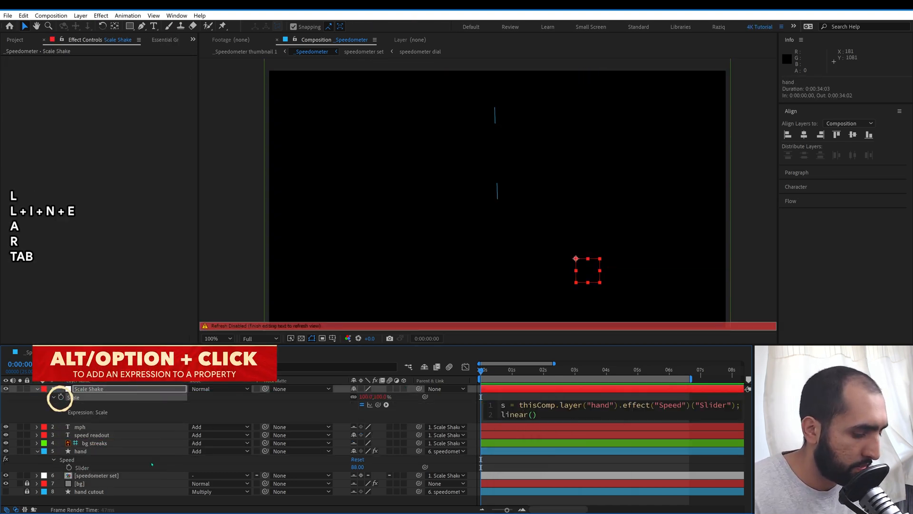
type("s, ")
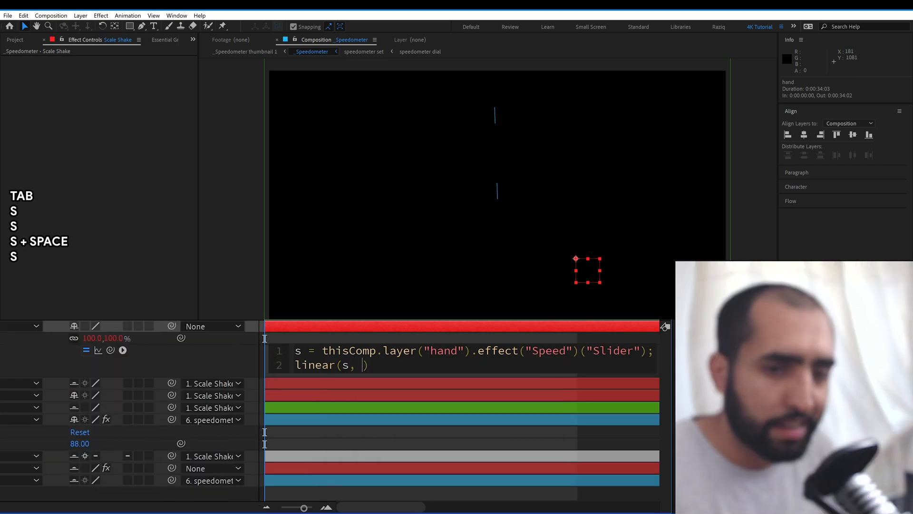
Step: Complete the linear() arguments with the input range 140 to 180 and the output range [100,100] to [200,200]
type("140,")
key("BackSpace")
type("180, ")
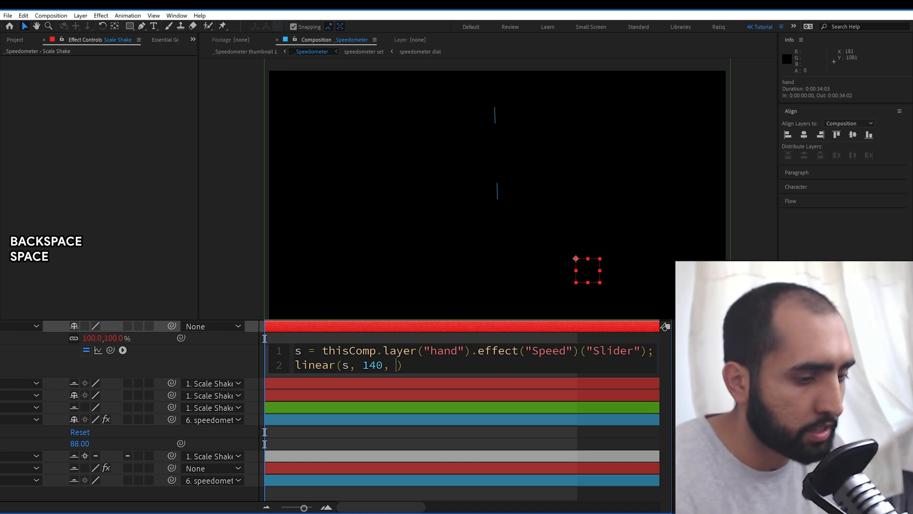
type("p")
key("BackSpace")
type("[100")
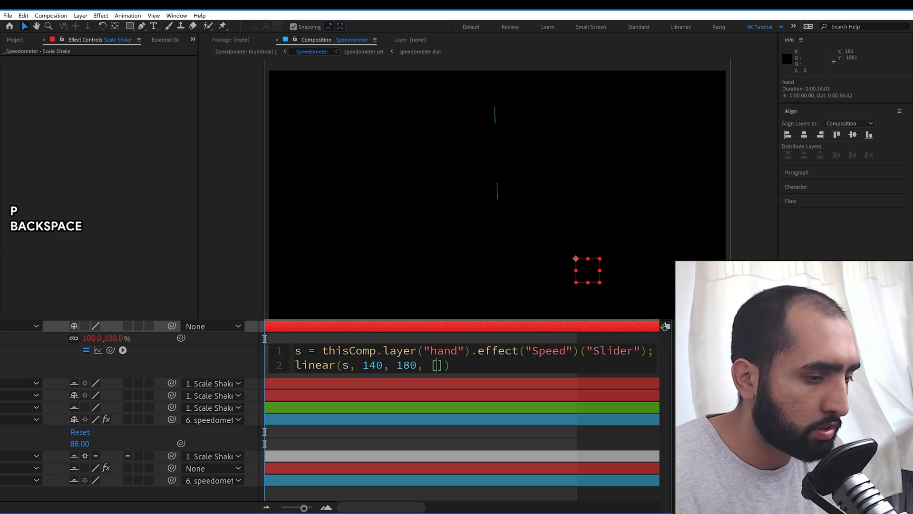
type(",100]")
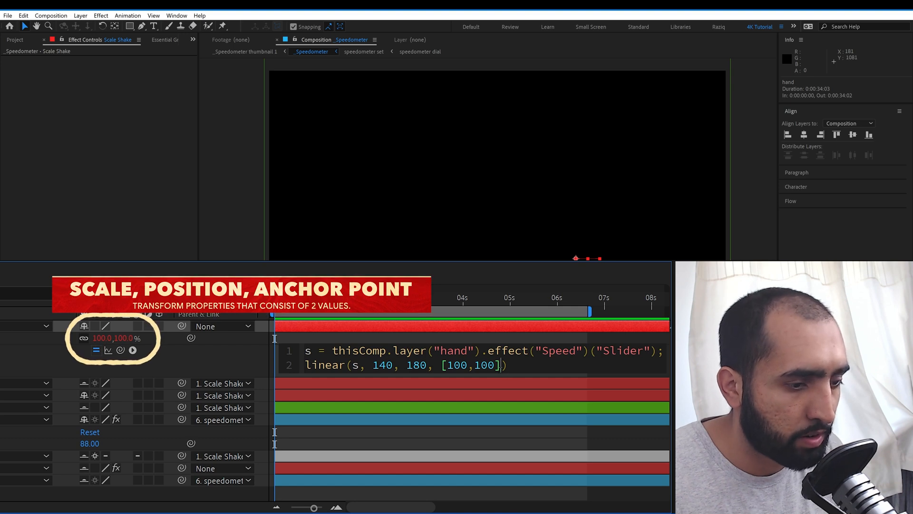
type(", [200,200")
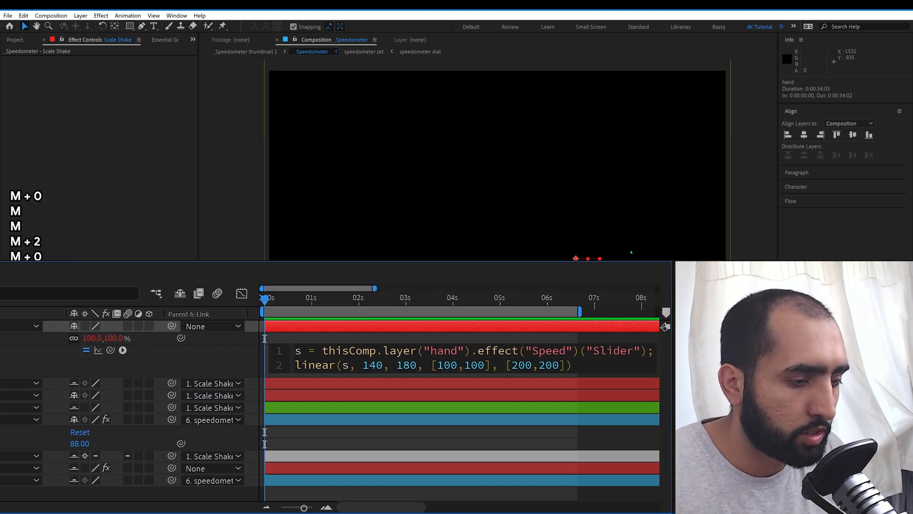
Step: Scrub the hand layer's Speed slider up and down to test the scale expression, leaving it at 99
left_click_drag(80, 443, 101, 432)
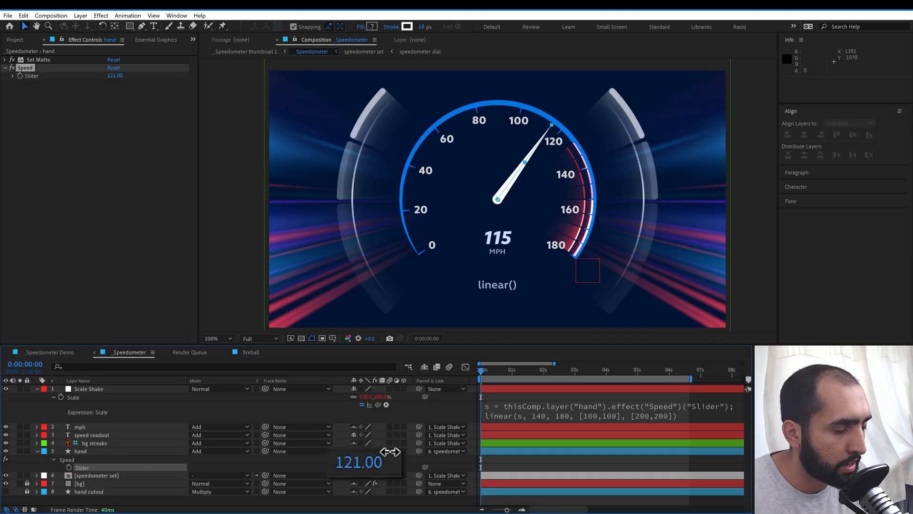
left_click_drag(371, 459, 352, 459)
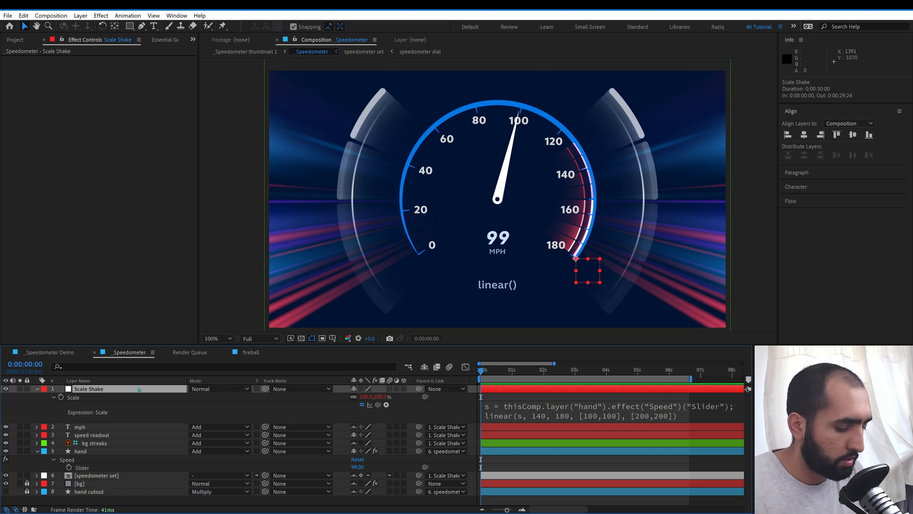
Step: Copy the Scale expression of the Scale Shake null into a new expression on its Position property
key("p")
left_click(55, 397)
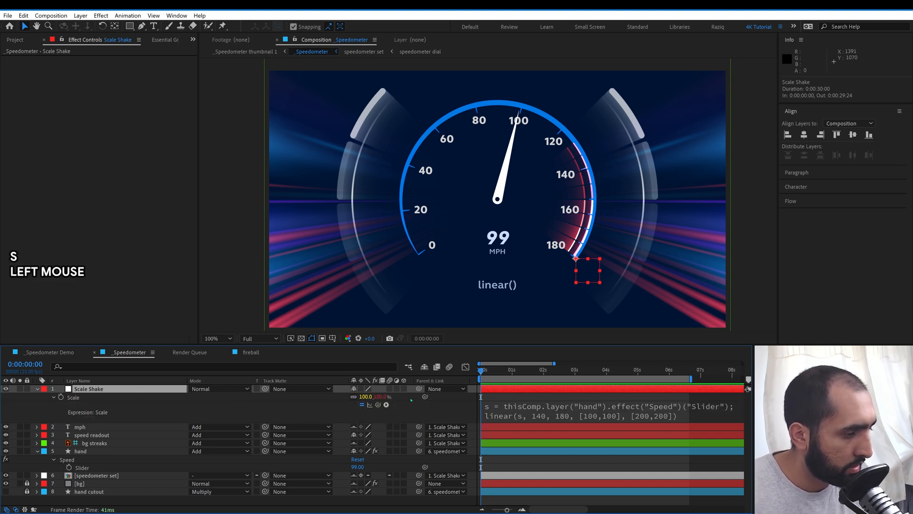
key("ctrl+c")
left_click(556, 400)
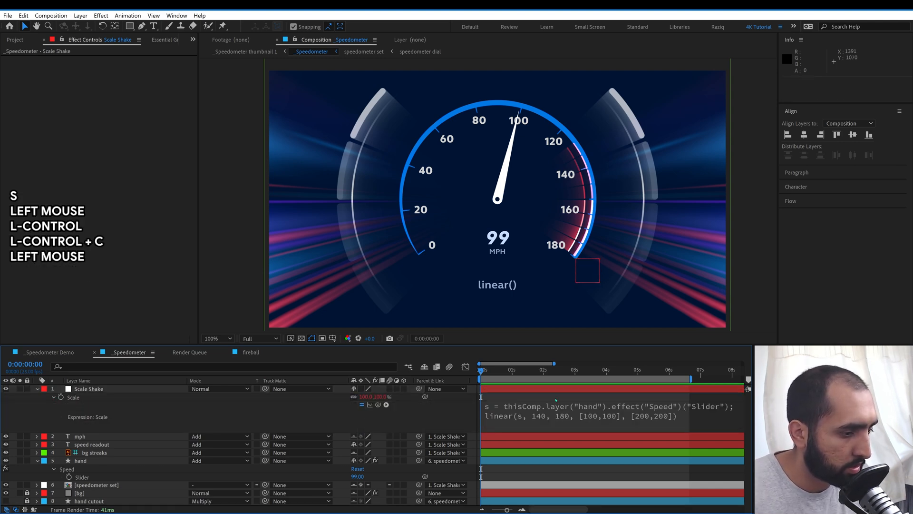
left_click(119, 388)
key("p")
Step: Wrap the linear() call in the Position expression in wiggle() with a frequency of 12
key("Caps_Lock")
type("WI")
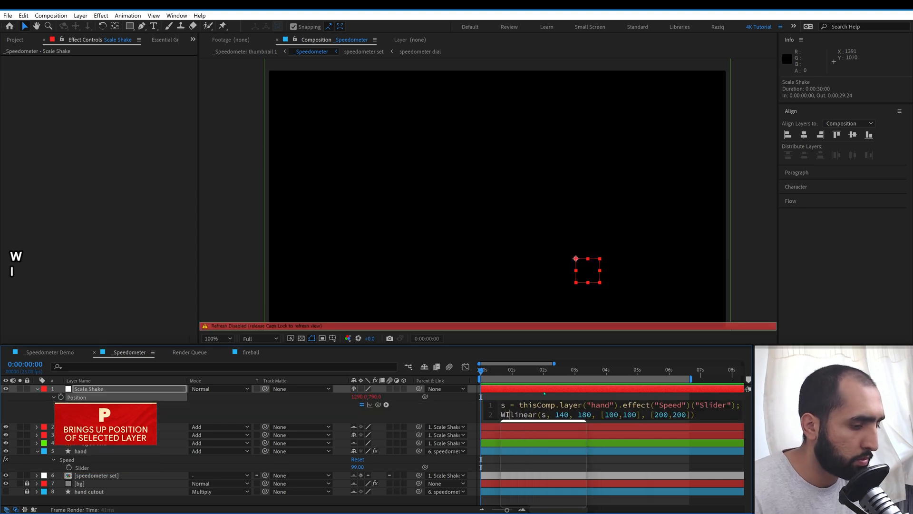
type("G")
key("Tab")
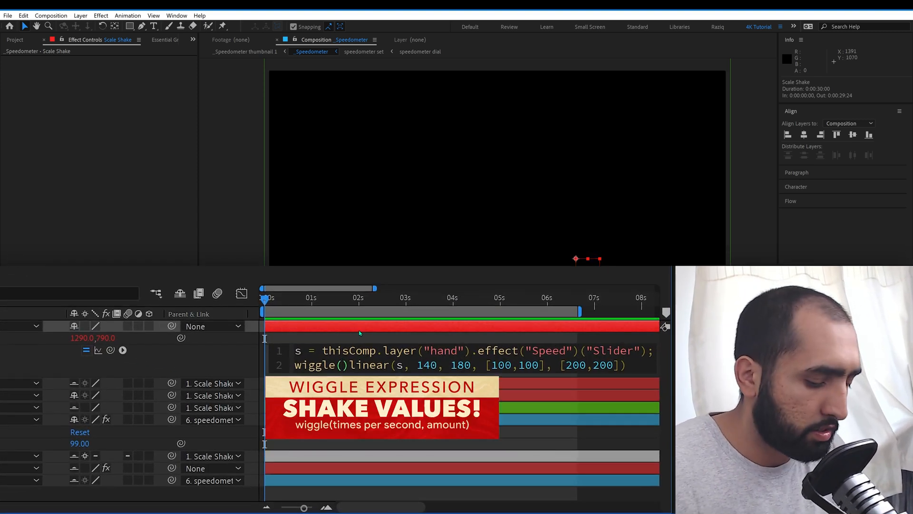
type("12,")
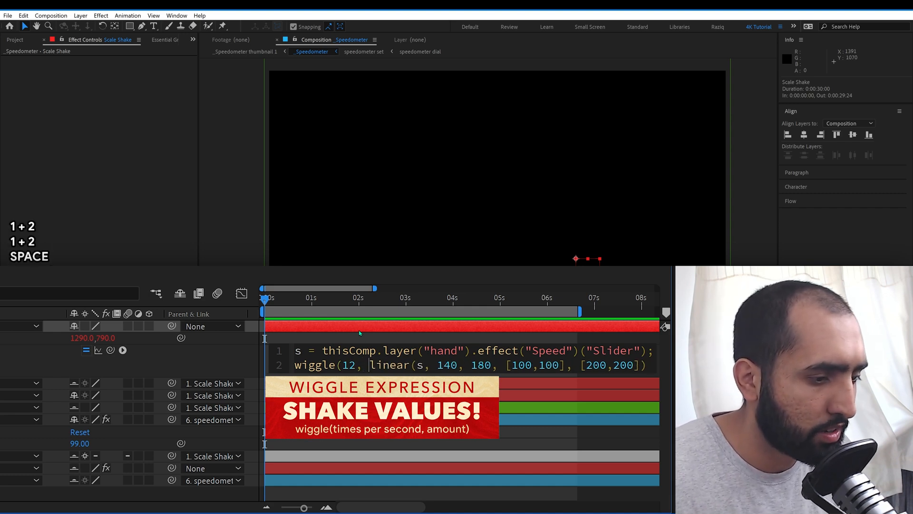
key("End")
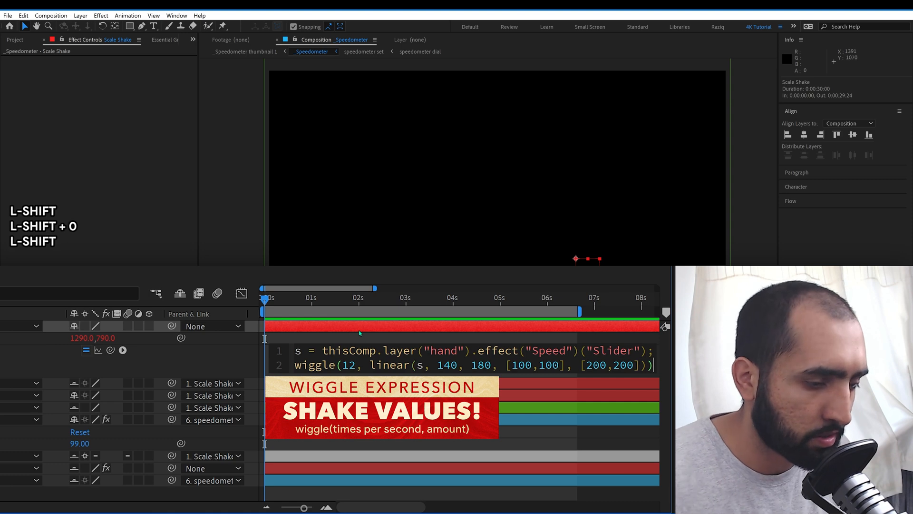
Step: Replace the output values [100,100] and [200,200] in the Position expression with 0 and 10, and apply the expression
left_click_drag(507, 365, 560, 365)
type("0")
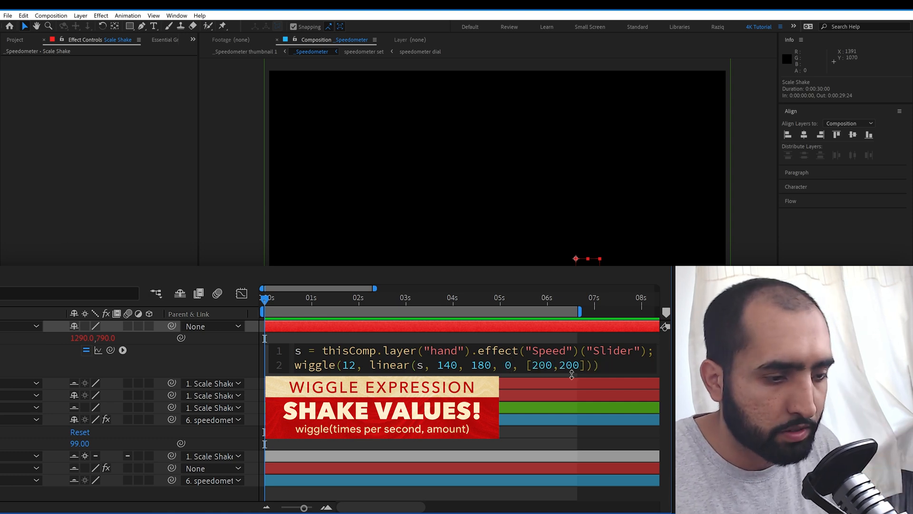
key("shift+Right")
key("shift+Right")
key("shift+Right")
key("shift+Right")
key("shift+Right")
key("shift+Right")
key("shift+Right")
key("shift+Right")
key("shift+Right")
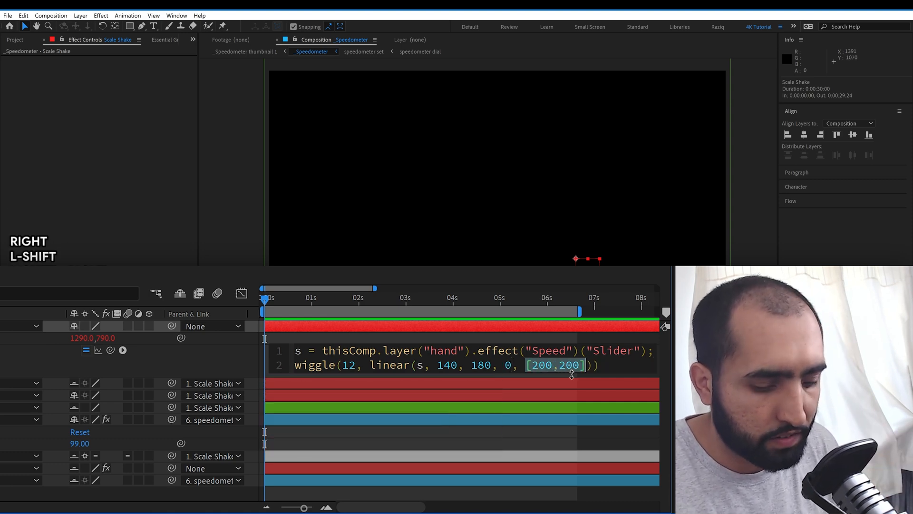
type("10")
left_click(330, 374)
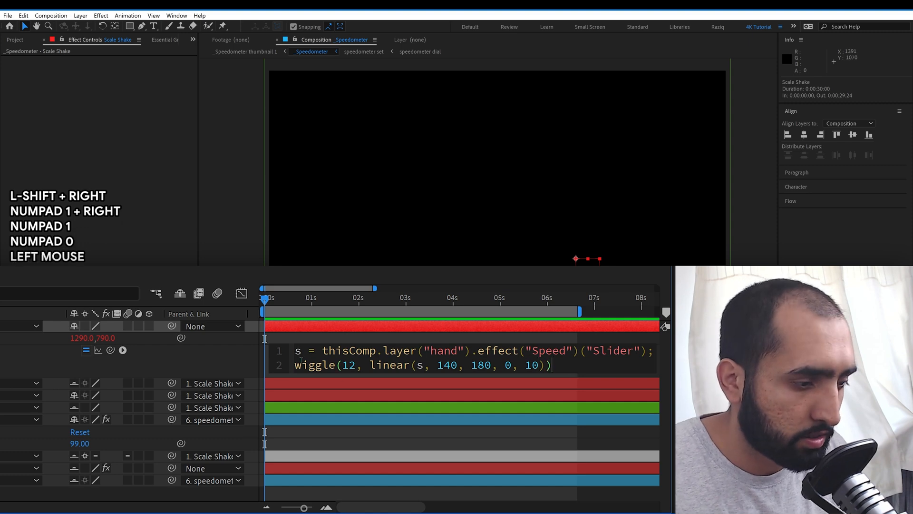
left_click_drag(295, 364, 355, 362)
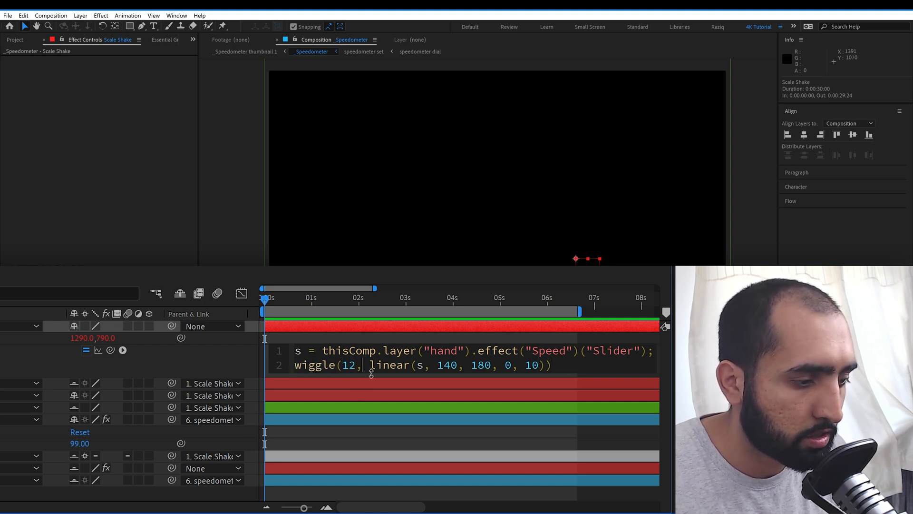
left_click_drag(369, 365, 549, 375)
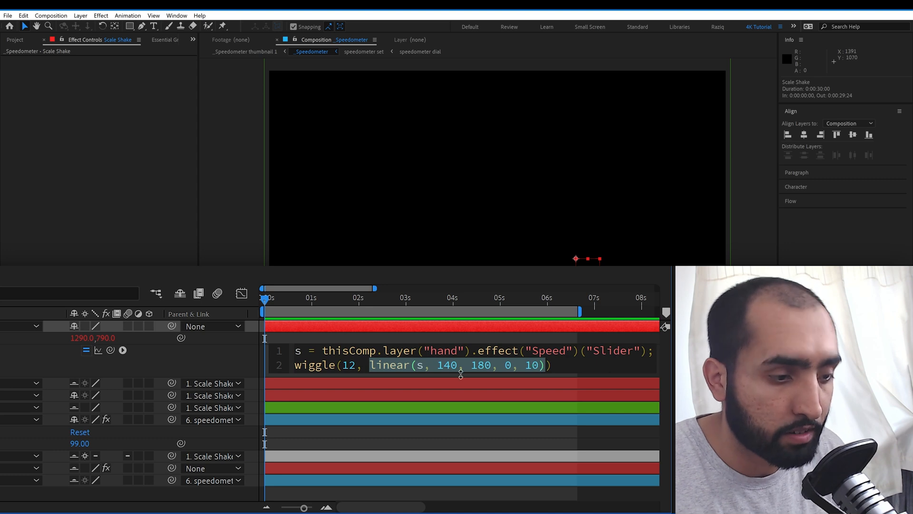
left_click(589, 387)
Step: Preview the shake and move the hand layer's Speed slider keyframe to the start of the timeline
key("space")
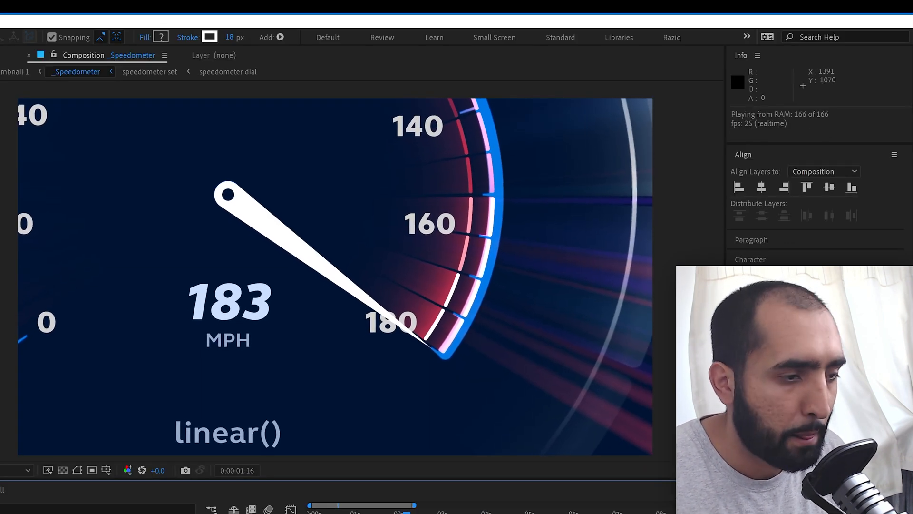
key("space")
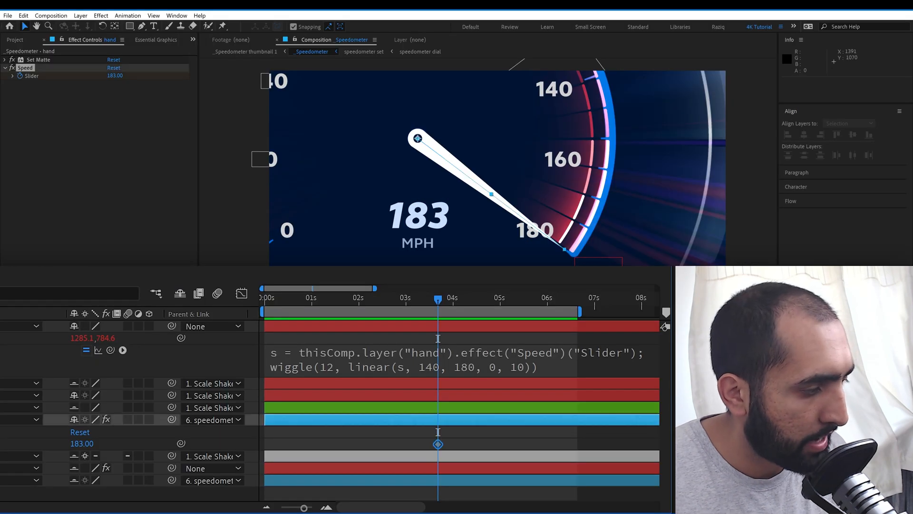
left_click_drag(435, 449, 298, 453)
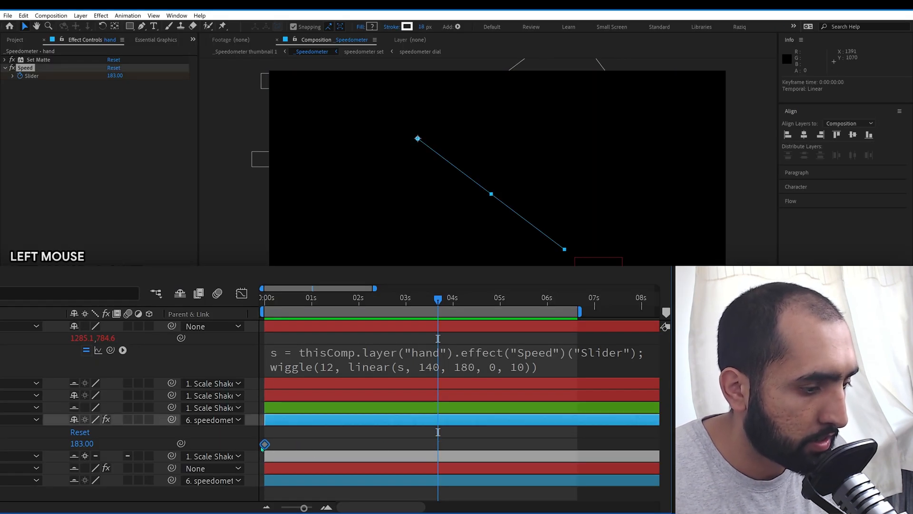
key("space")
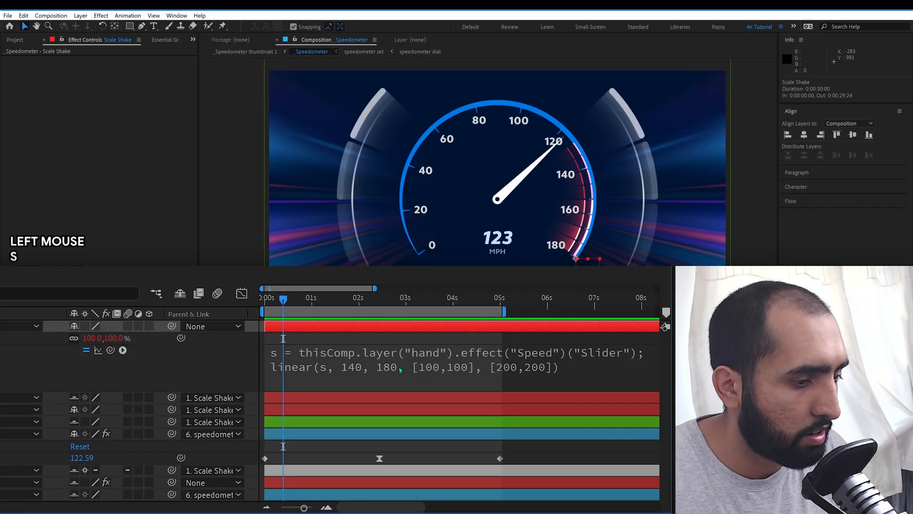
Step: Replace linear with ease in the Scale Shake null's Scale expression
left_click(400, 370)
left_click_drag(295, 366, 337, 365)
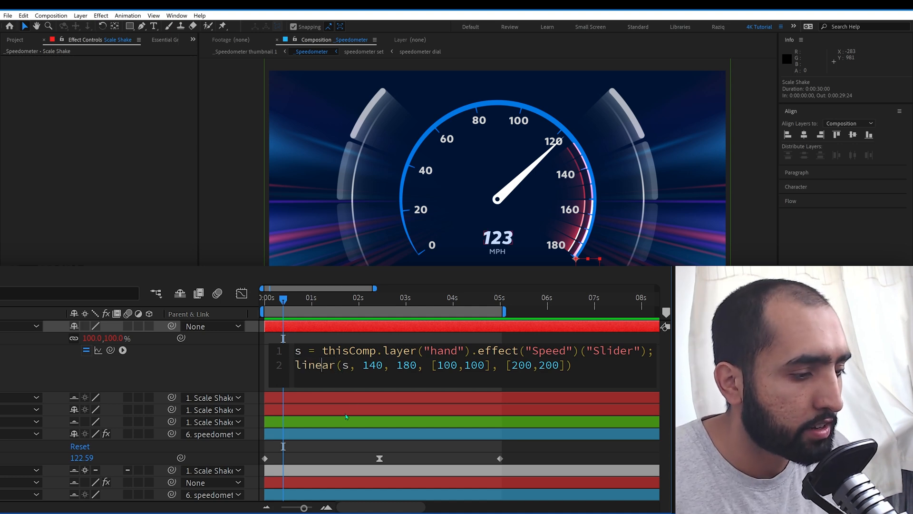
type("ease")
left_click(297, 373)
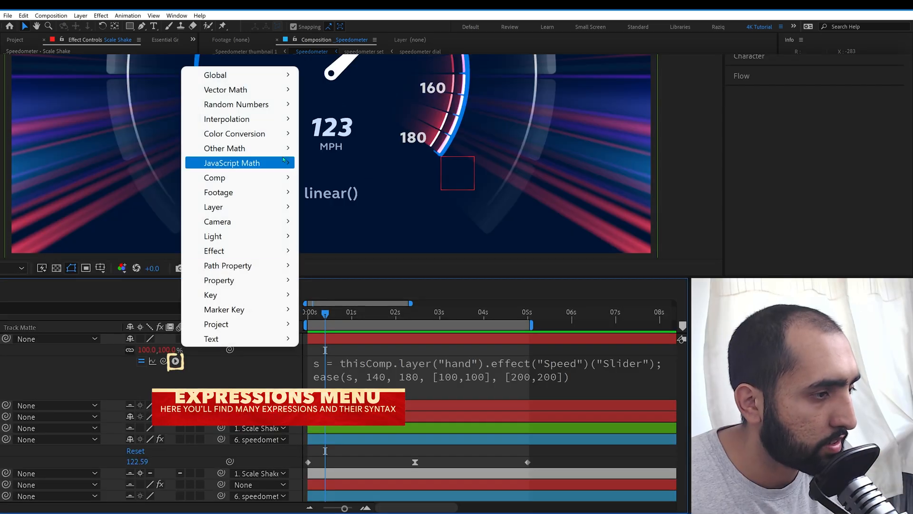
Step: Look through the Interpolation expressions and preview the speedometer animation from around 1 second
mouse_move(288, 119)
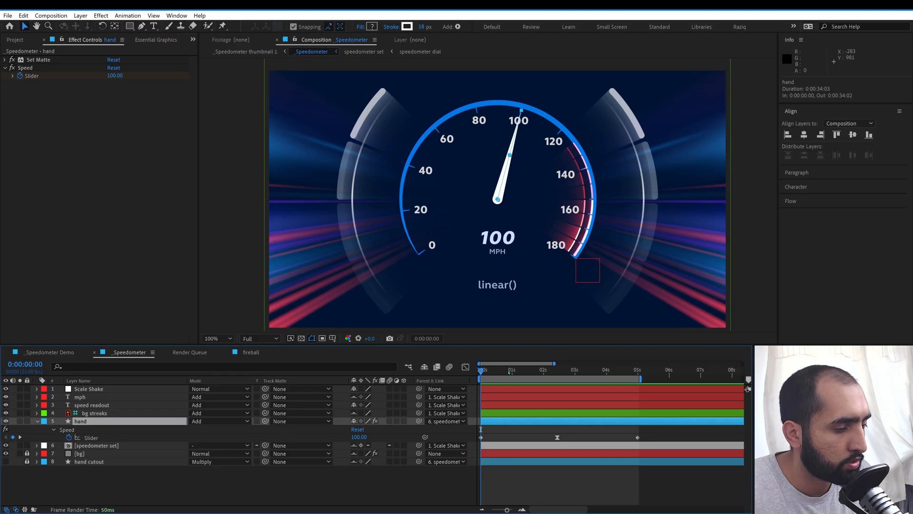
left_click(509, 372)
key("space")
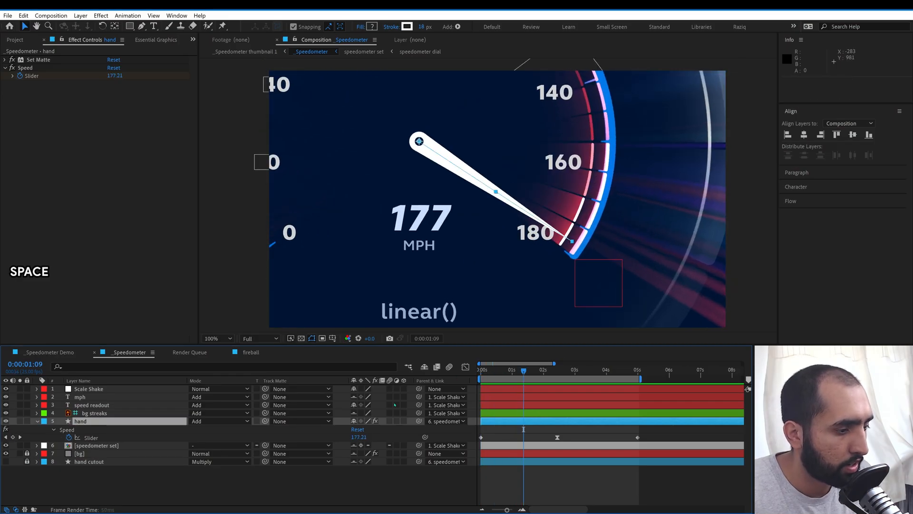
Step: Apply the Deep Glow effect to the hand layer
left_click(102, 422)
key("shift+space")
type("deep")
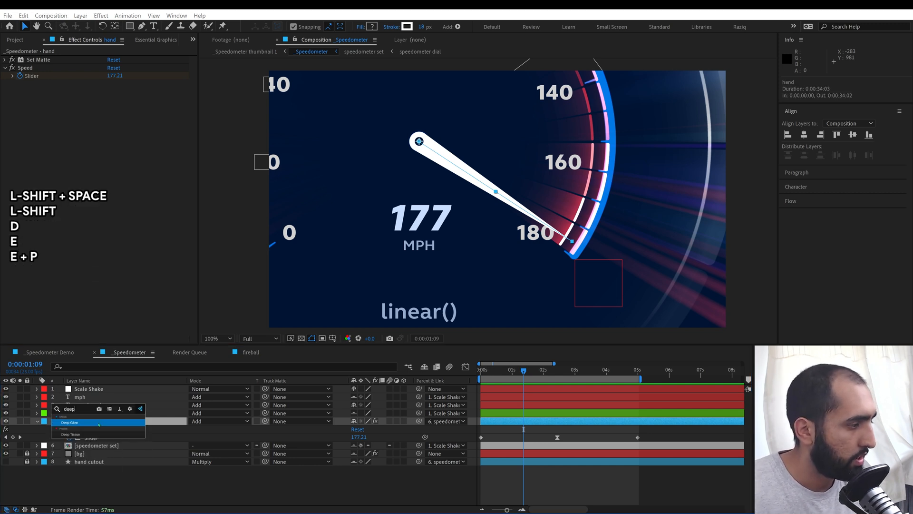
key("Return")
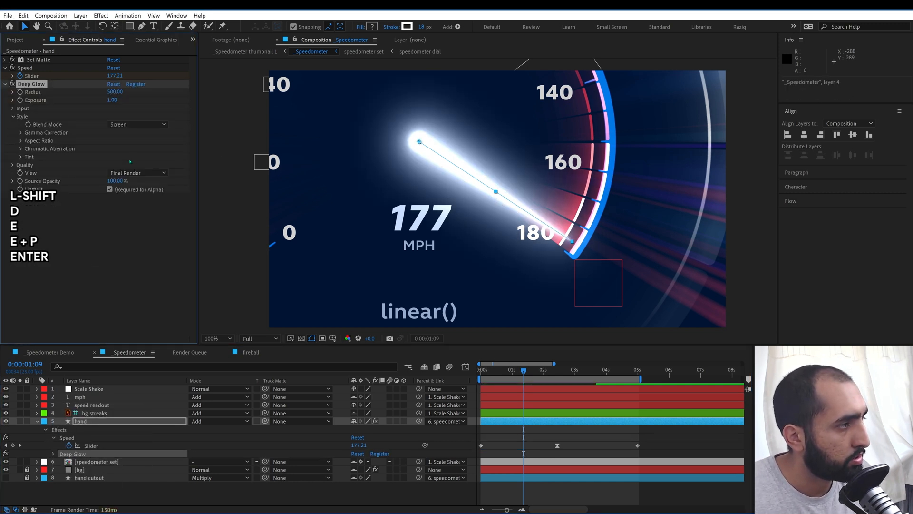
Step: Enable Deep Glow's red tint and set its blend mode to Add
left_click(21, 157)
left_click(110, 164)
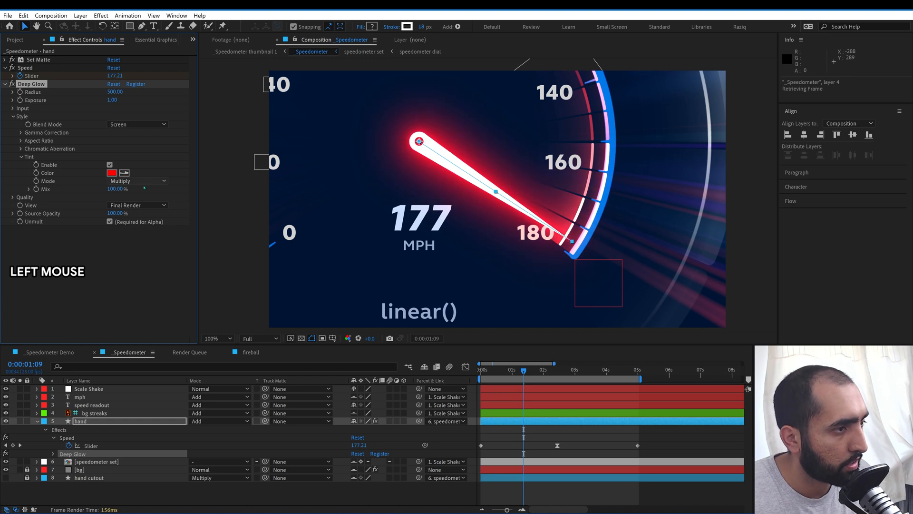
left_click(127, 125)
left_click(124, 133)
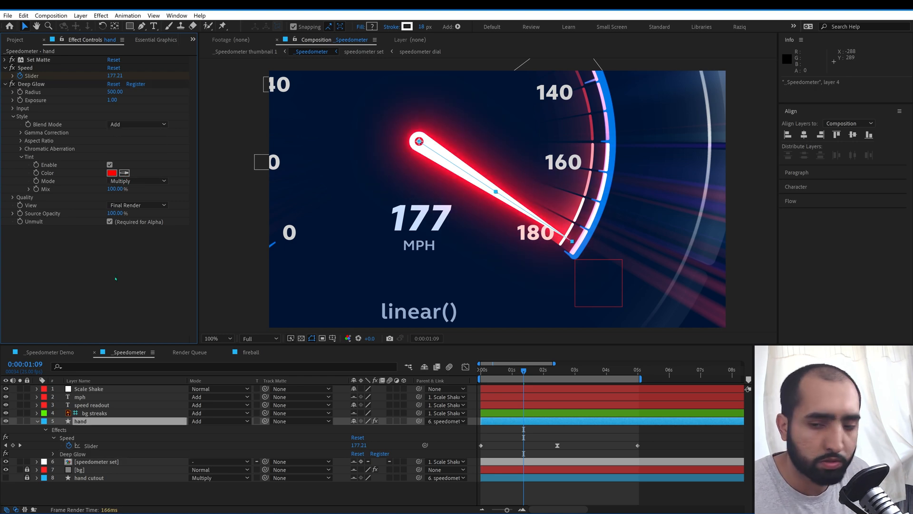
Step: Isolate Deep Glow's Exposure property under the hand layer in the timeline
left_click(41, 101)
key("s")
key("s")
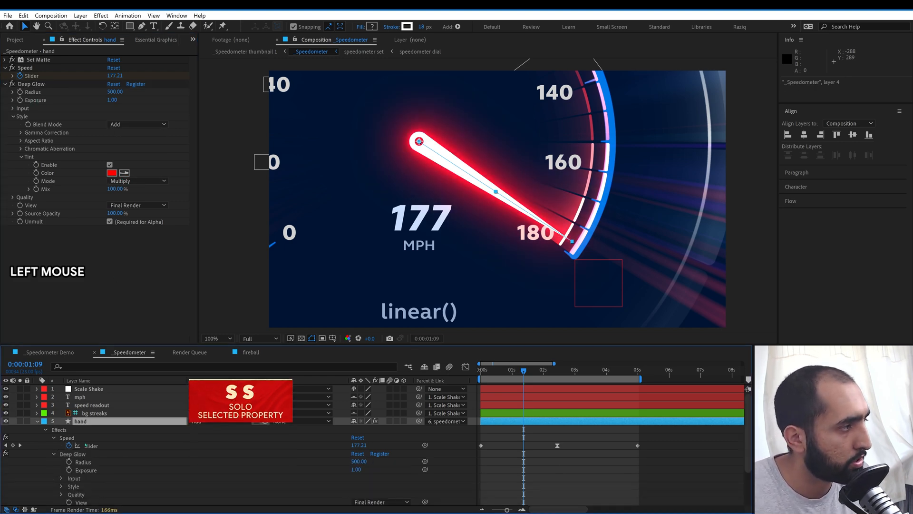
left_click(89, 470)
key("s")
key("s")
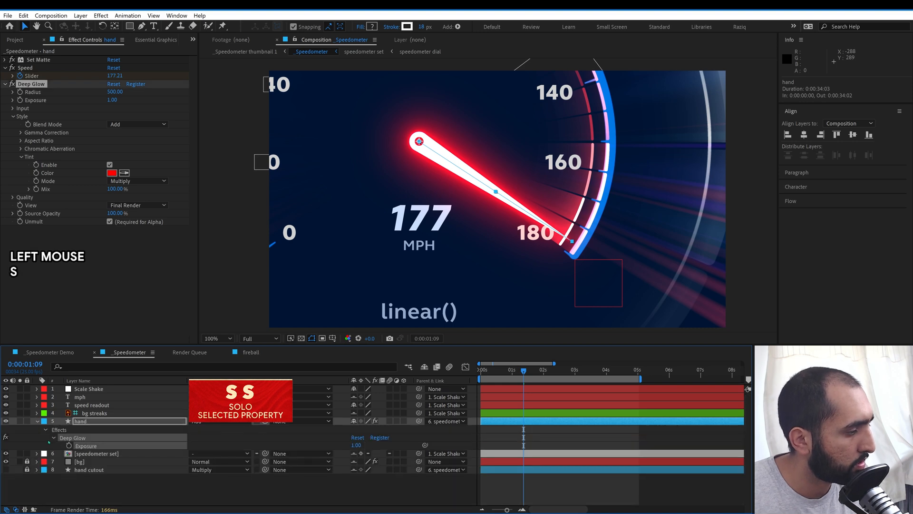
Step: Add an Exposure expression that stores the Speed slider as s and returns linear(s, 140,180, 0, 1)
left_click(49, 442)
left_click(69, 445, "alt")
type("s =")
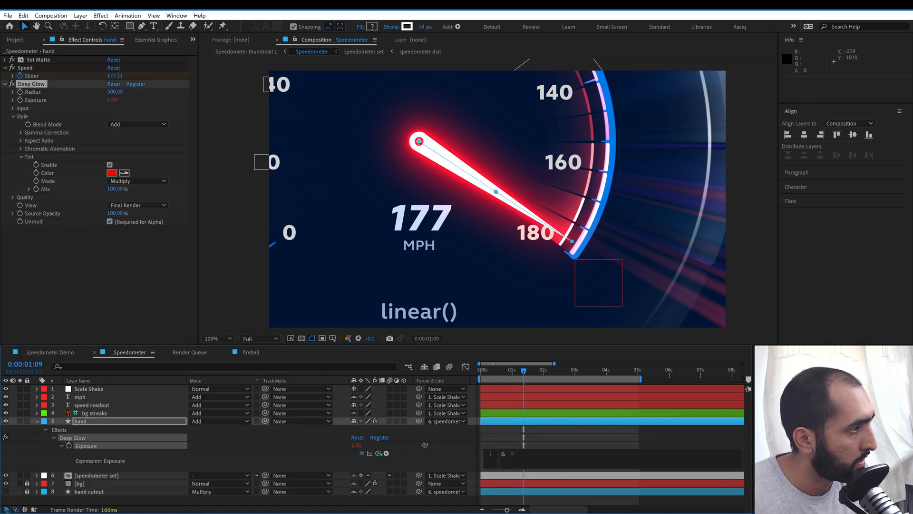
left_click_drag(53, 83, 48, 76)
type(";")
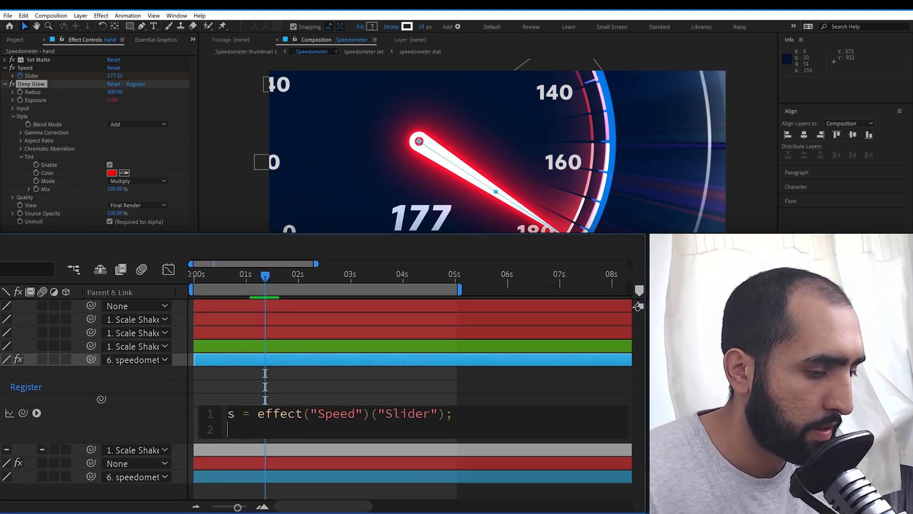
key("Return")
type("linear(s, ")
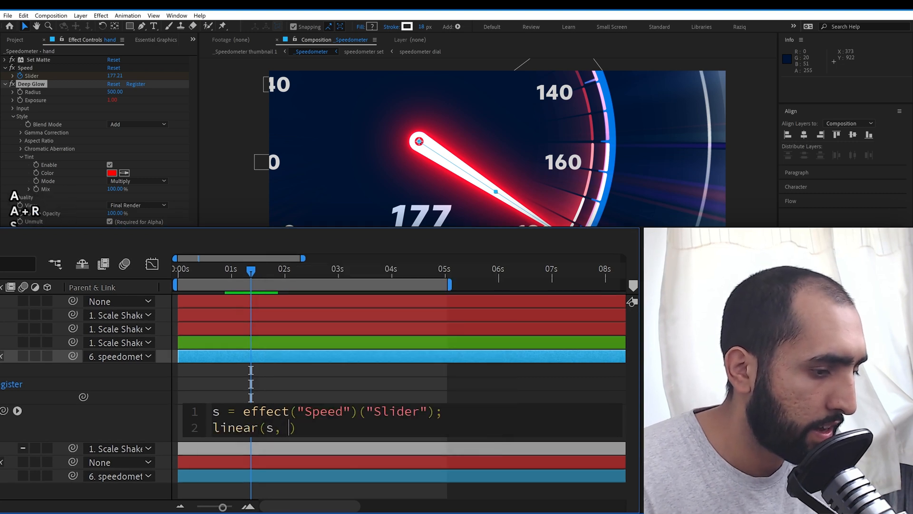
type("140,180, 0, 1")
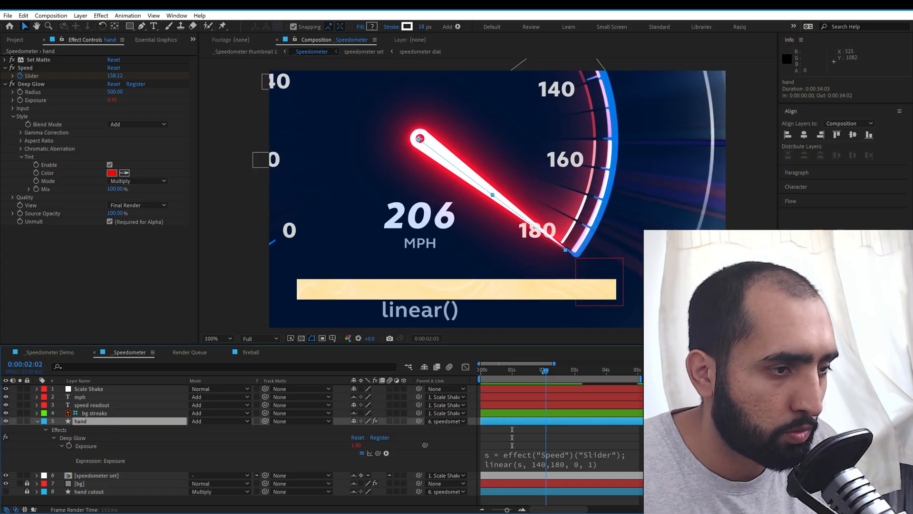
Step: Scrub the timeline between about 1 and 2 seconds to examine how the needle's glow responds to speed
key("Page_Up")
key("Page_Up")
key("Page_Up")
key("Page_Up")
key("Page_Up")
key("Page_Up")
key("Page_Up")
key("Page_Up")
key("Page_Up")
key("Page_Up")
key("Page_Up")
key("Page_Up")
key("Page_Up")
key("Page_Up")
key("Page_Up")
key("Page_Up")
key("Page_Up")
key("Page_Up")
key("Page_Up")
key("Page_Up")
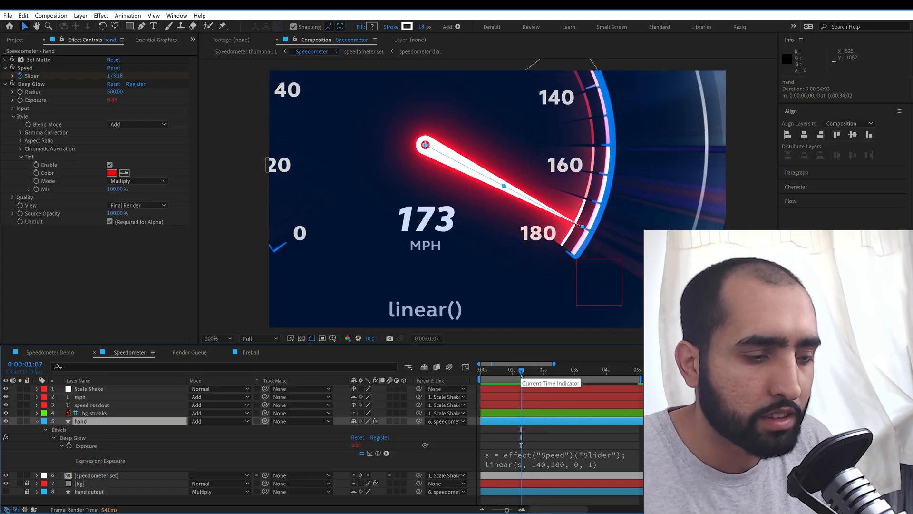
left_click(530, 374)
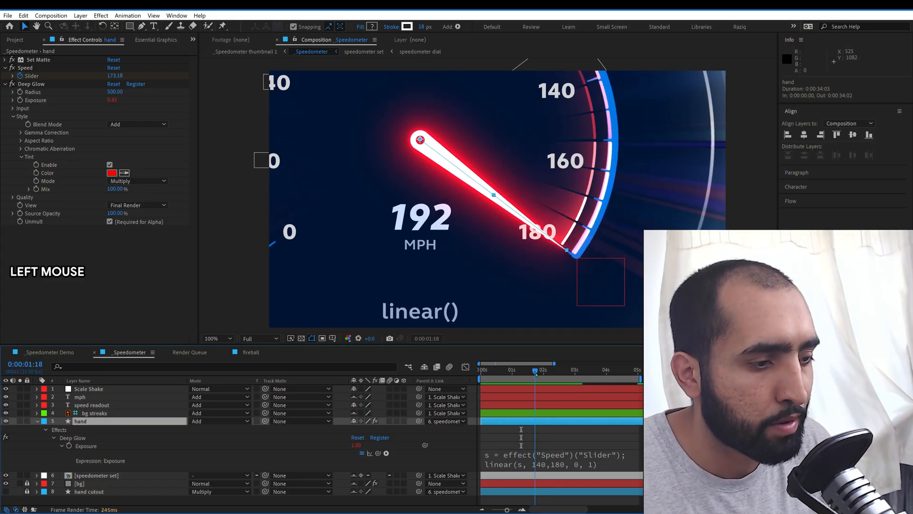
left_click(550, 439)
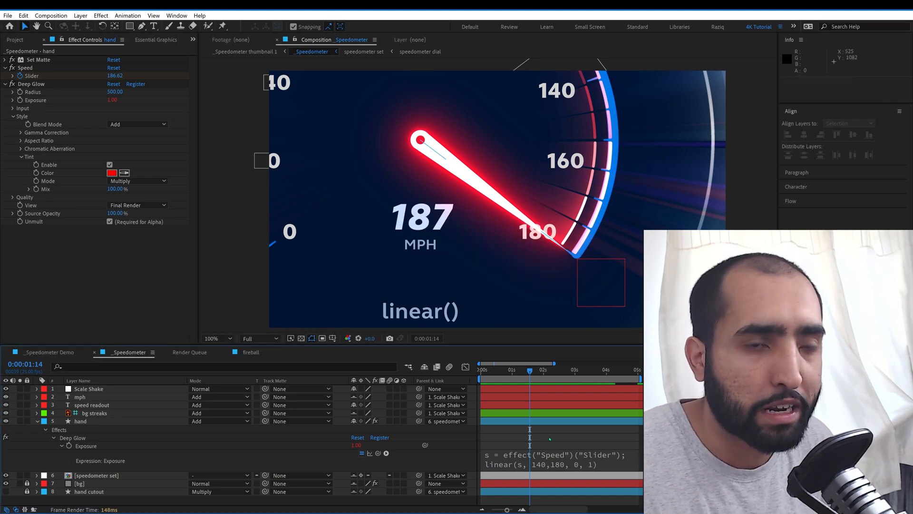
Step: Examine the output values -125 and 127 in the hand layer's Rotation expression
left_click(546, 421)
key("r")
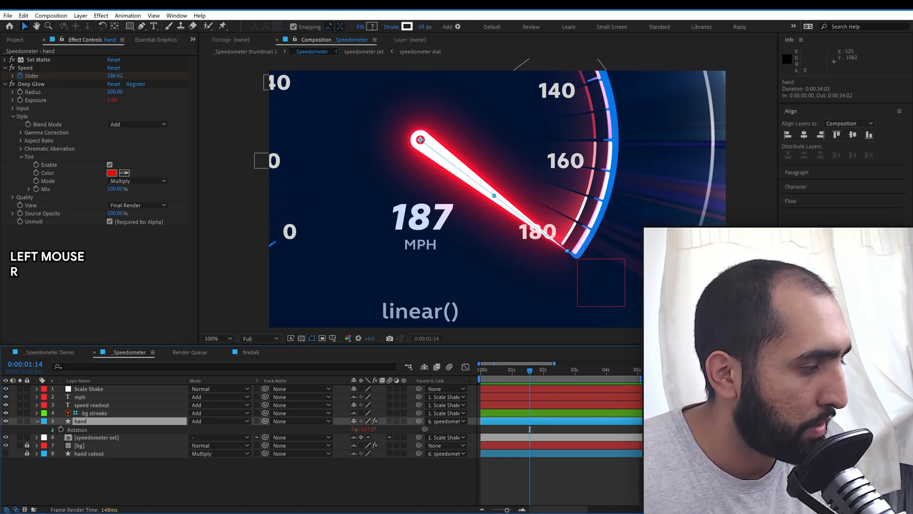
left_click(529, 428)
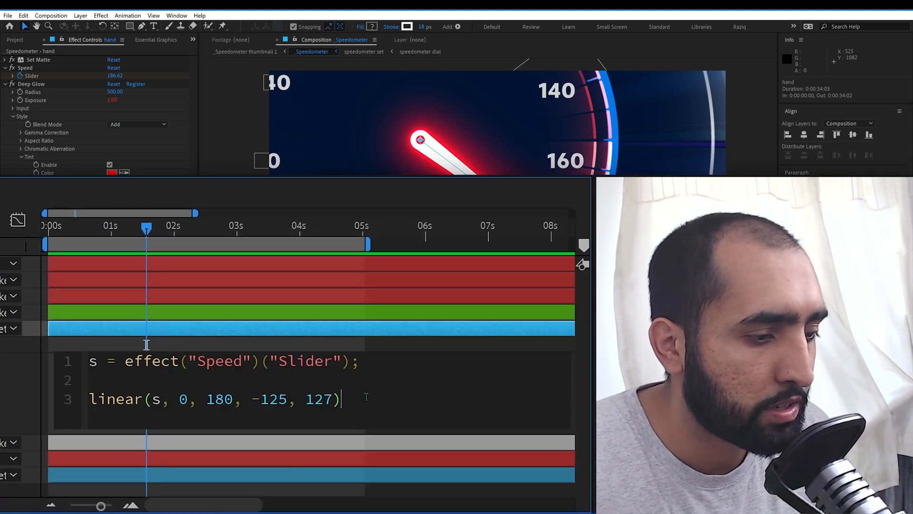
left_click_drag(256, 398, 288, 399)
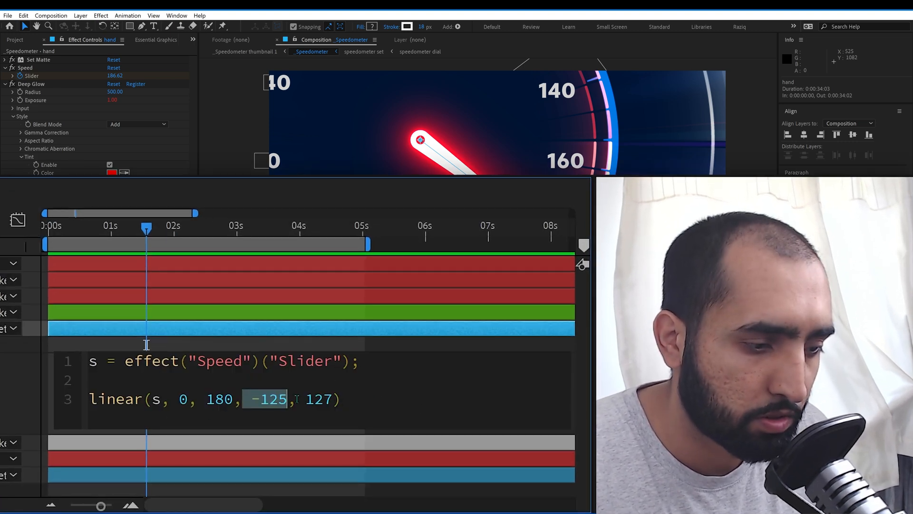
left_click(311, 399)
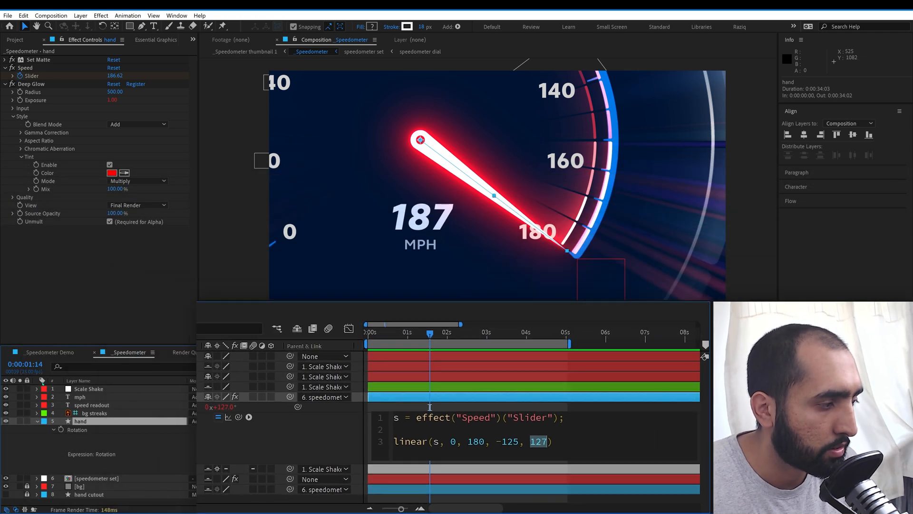
Step: Examine the linear function nested inside the wiggle of the Scale Shake null's Position expression
left_click(546, 387)
key("p")
left_click(472, 411)
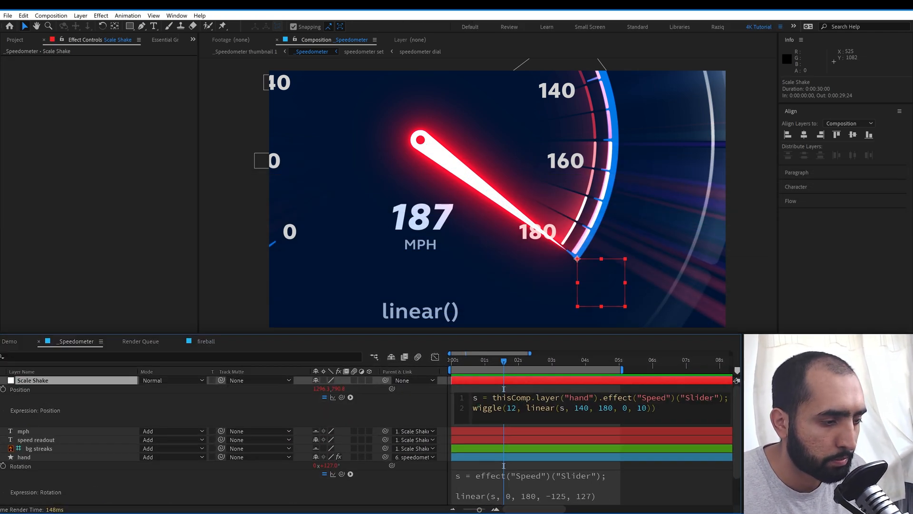
left_click_drag(312, 369, 567, 377)
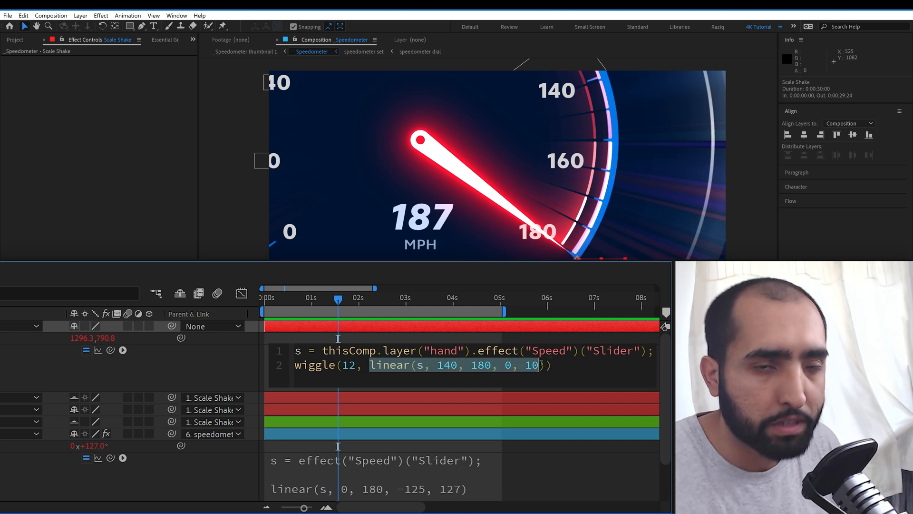
left_click(199, 374)
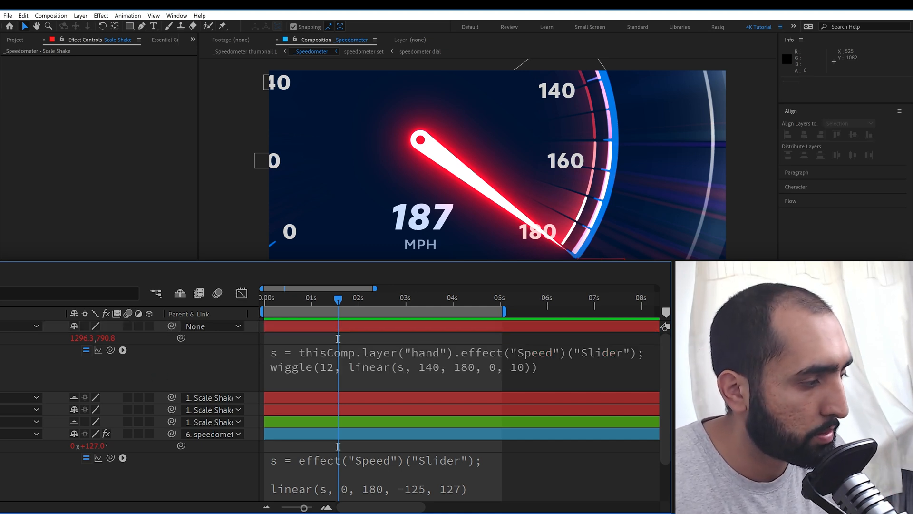
Step: Define maxS = 127; in the hand's Rotation expression and use maxS as the linear function's final output value
left_click(5, 326)
key("u")
left_click(482, 401)
key("Return")
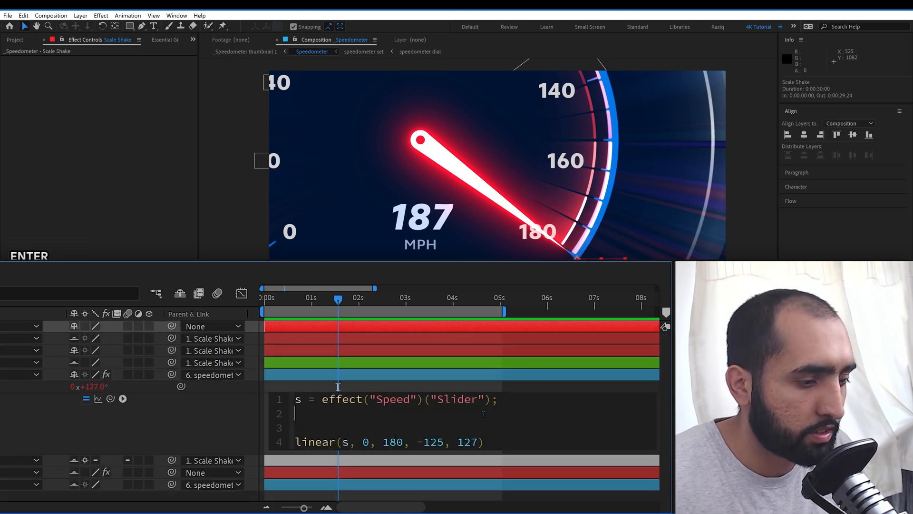
type("maxS = ")
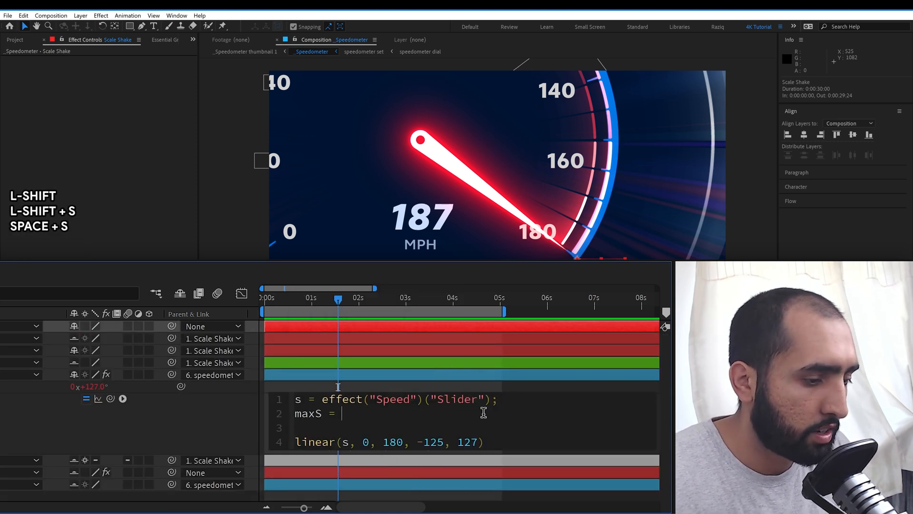
type("127;")
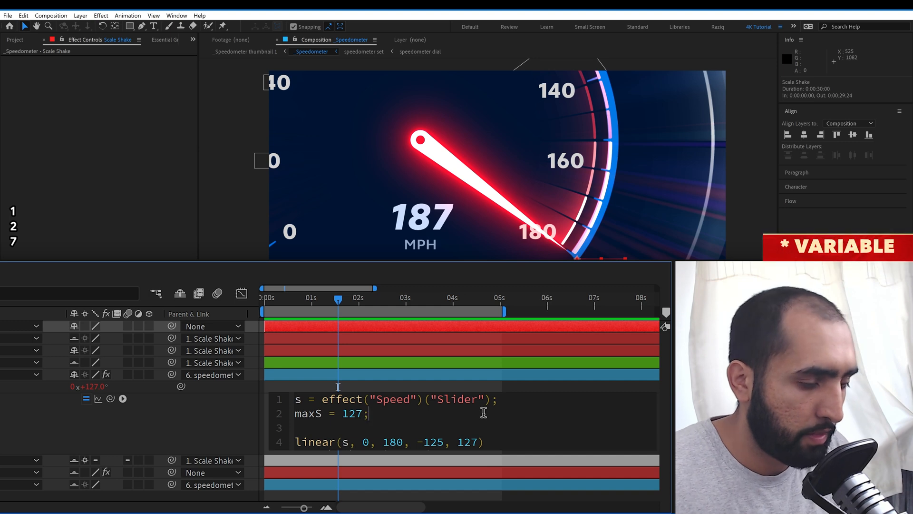
double_click(468, 442)
type("maxS")
left_click(188, 416)
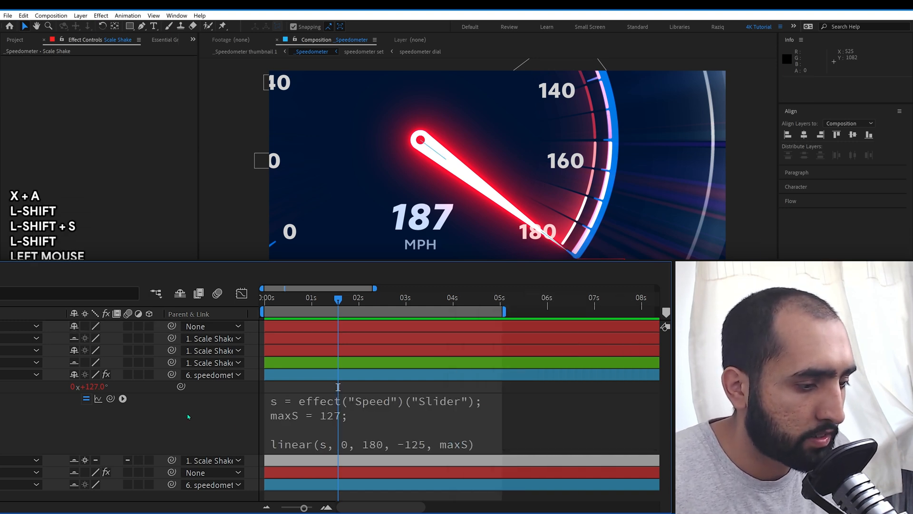
Step: Add a Slider Control effect to the hand layer and start renaming it
left_click(471, 305)
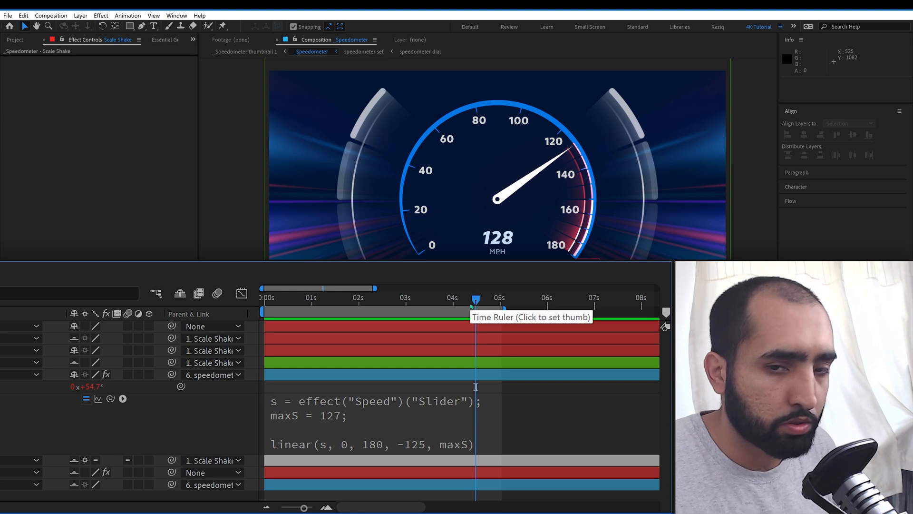
left_click(471, 374)
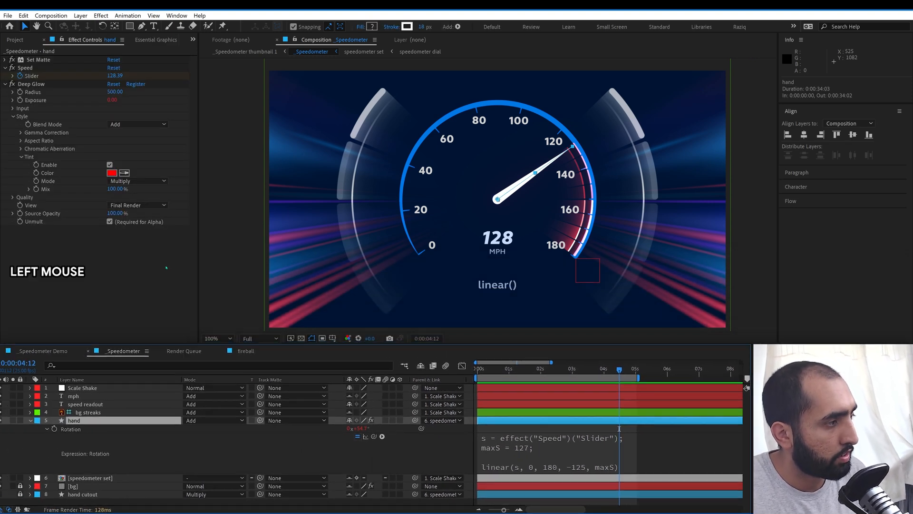
key("shift+space")
type("slider")
key("Return")
key("Return")
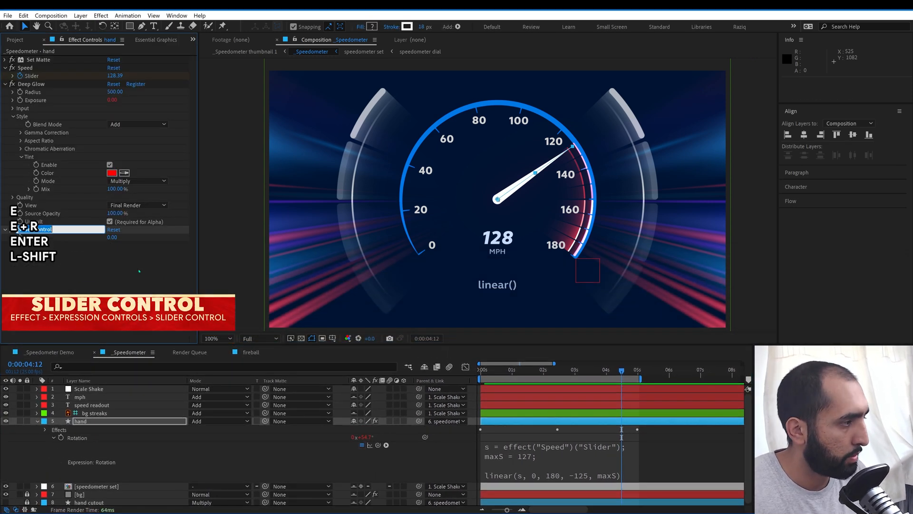
Step: Name the new slider control Wiggle Amount and reveal it in the timeline
type("Wigg")
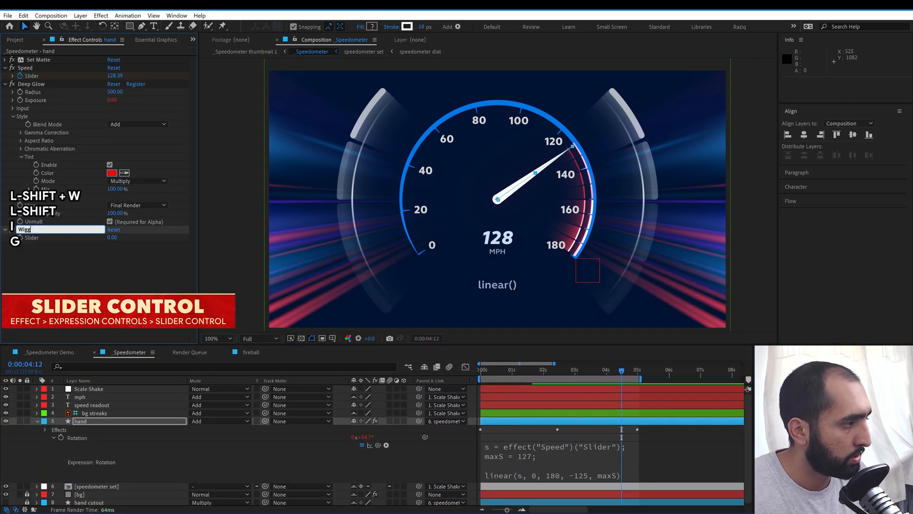
type("le Amou")
key("BackSpace")
key("BackSpace")
key("BackSpace")
type("Amount")
key("Return")
double_click(43, 230)
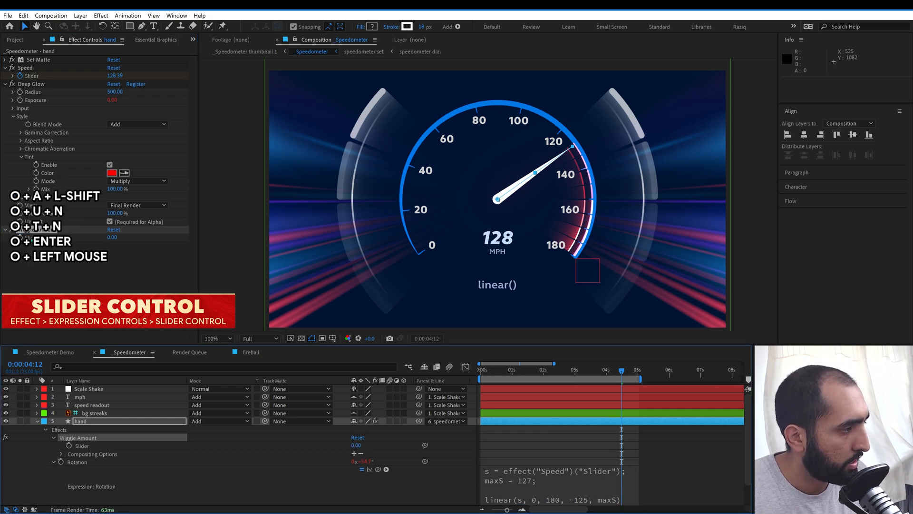
Step: Give the Wiggle Amount slider the expression s = effect("Speed")("Slider"); followed by wiggle(12, linear(s, 180, 200, 0, 6))
left_click(569, 471)
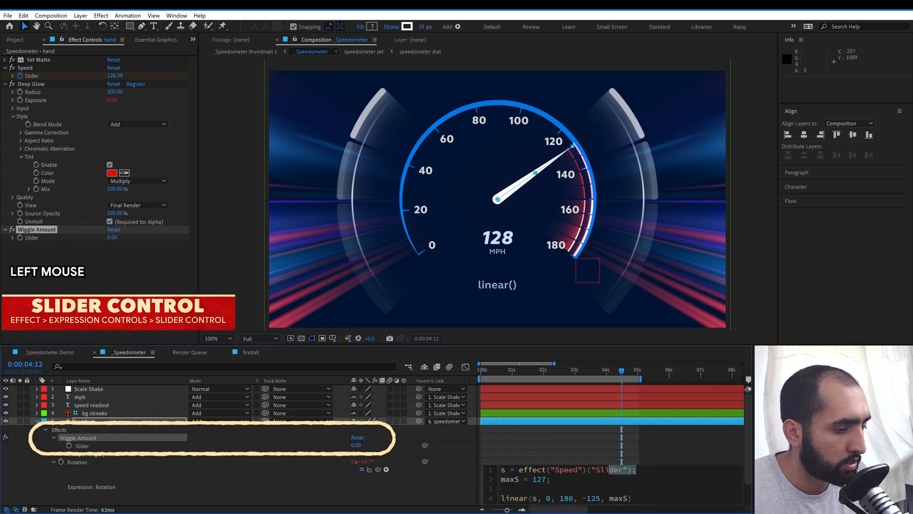
triple_click(571, 470)
left_click(559, 443)
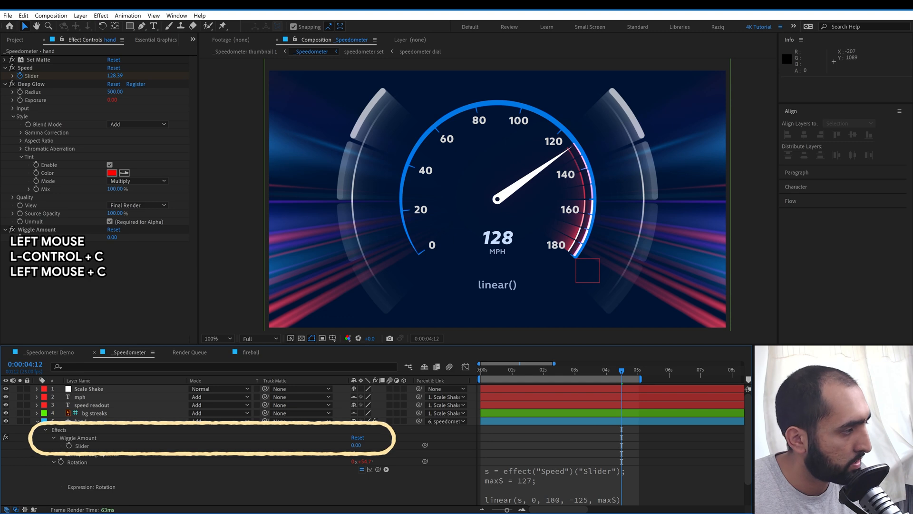
left_click(69, 445, "alt")
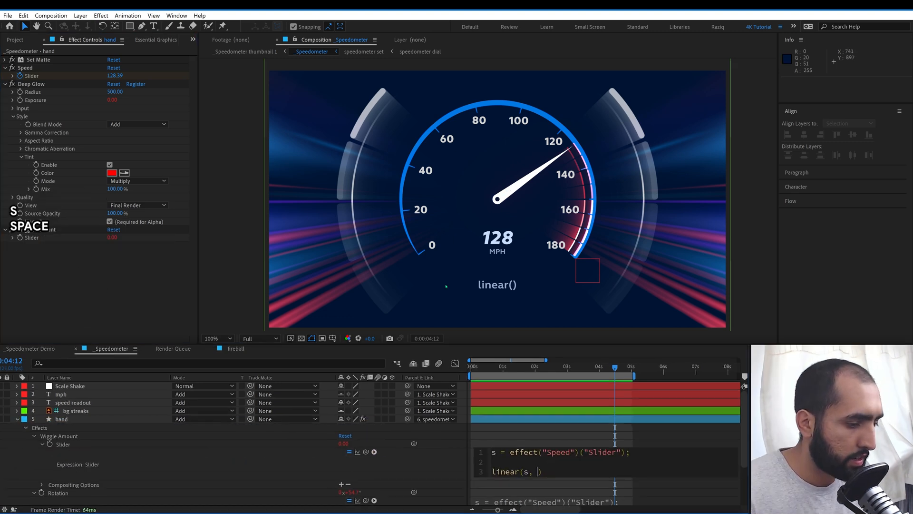
type("180, 200")
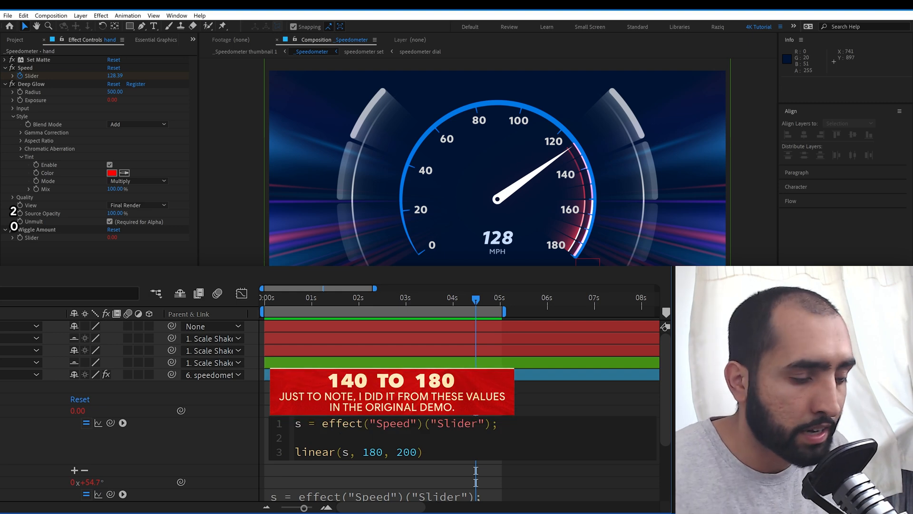
type(", 0, ")
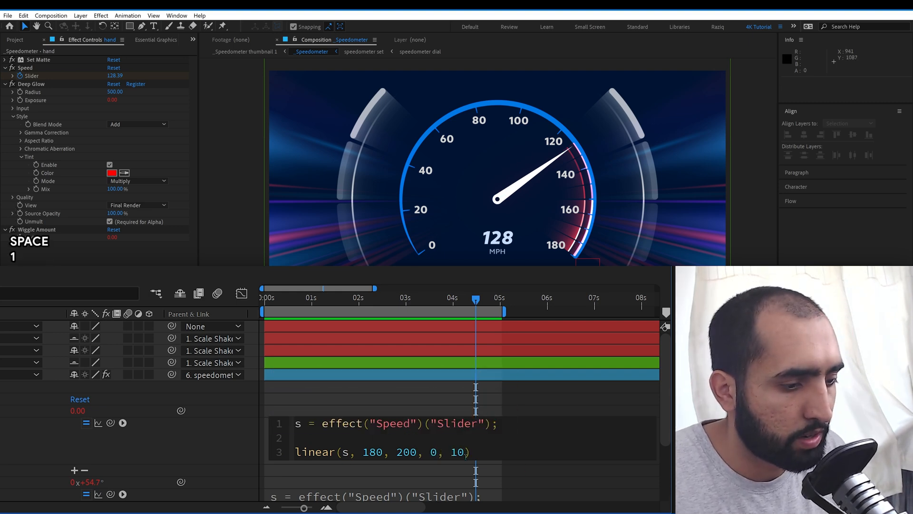
type("6")
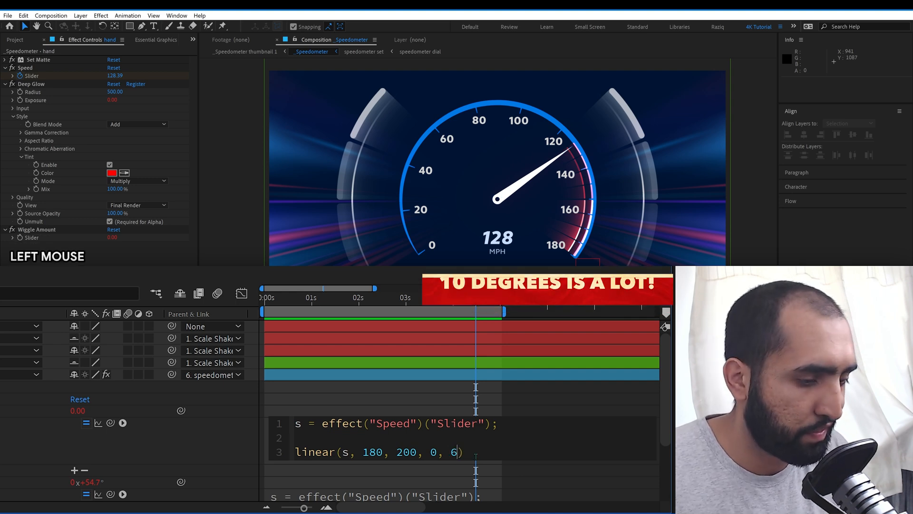
type("wiggle(12,")
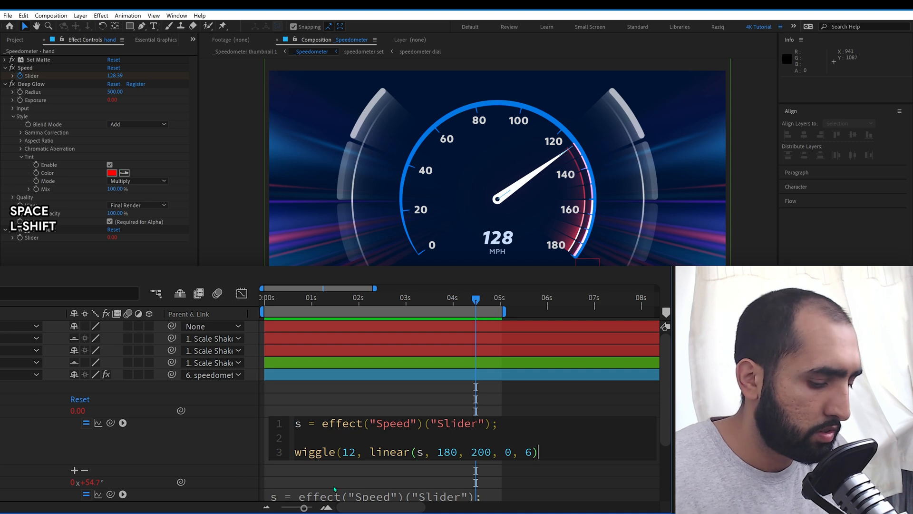
Step: Go to the high-speed part of the animation and examine the Wiggle Amount slider's post-expression graph in the graph editor
left_click_drag(476, 333, 379, 333)
left_click(77, 412)
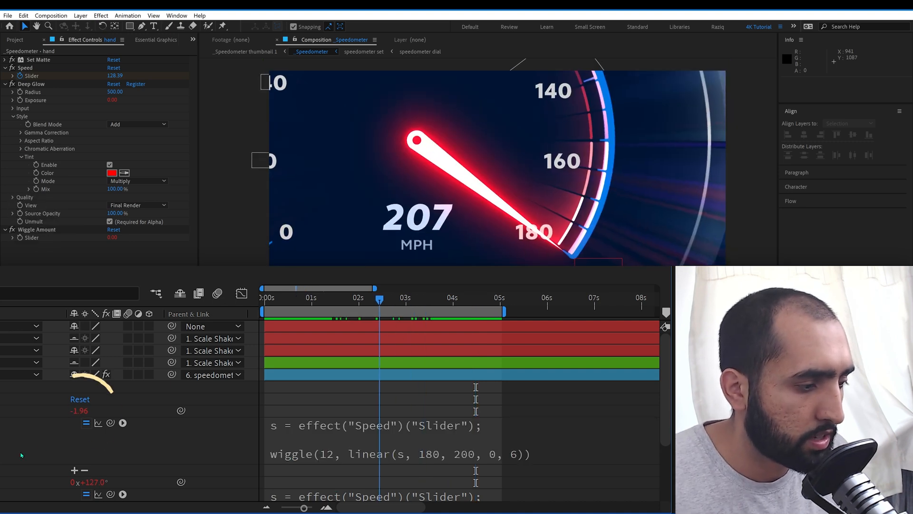
left_click(98, 422)
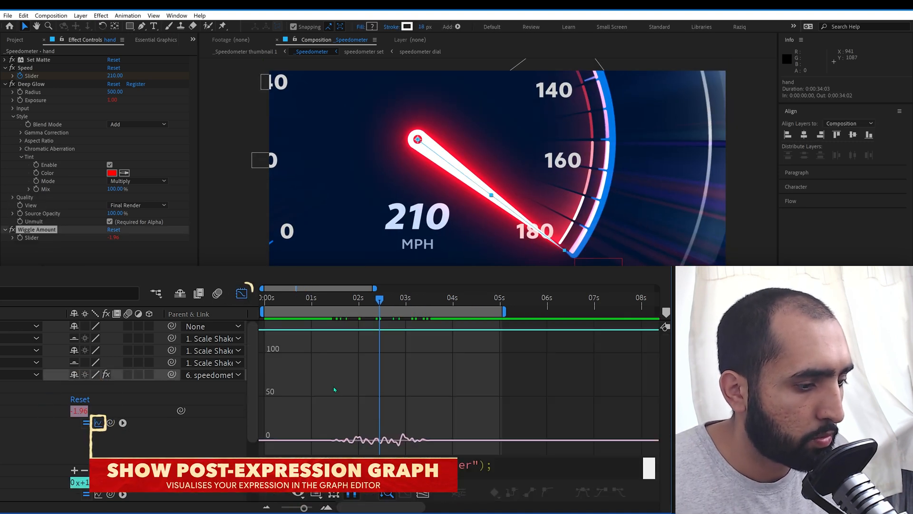
mouse_move(379, 325)
left_mouse_down()
mouse_move(314, 325)
mouse_move(389, 326)
left_mouse_up()
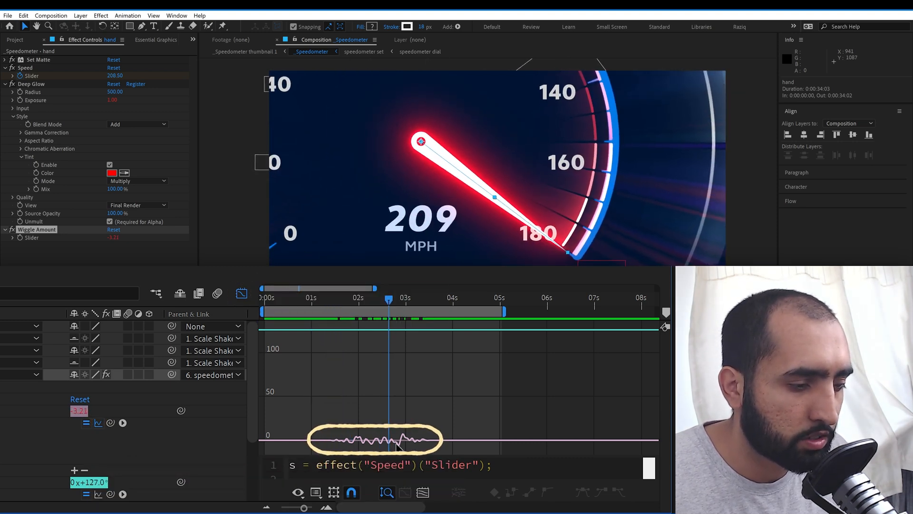
left_click(242, 294)
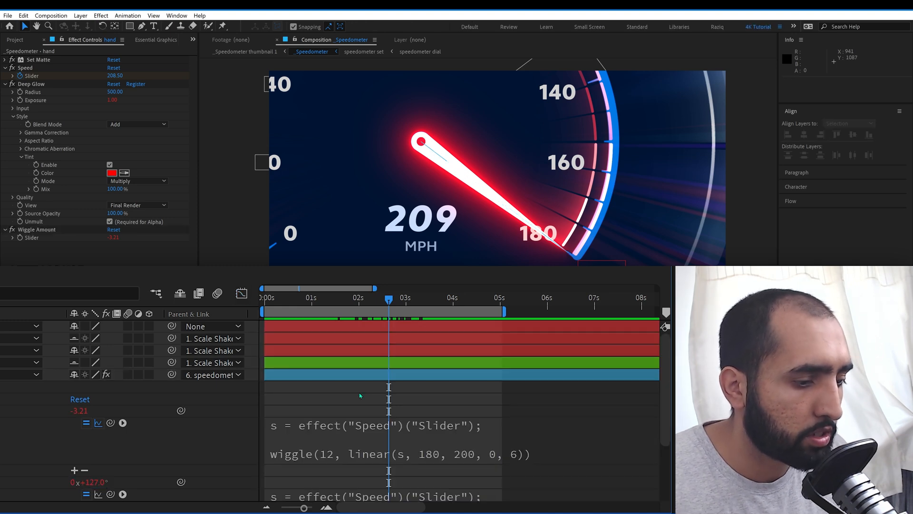
Step: Wrap the wiggle function in the Wiggle Amount slider's expression in Math.abs()
left_click(401, 457)
type("Math.abs")
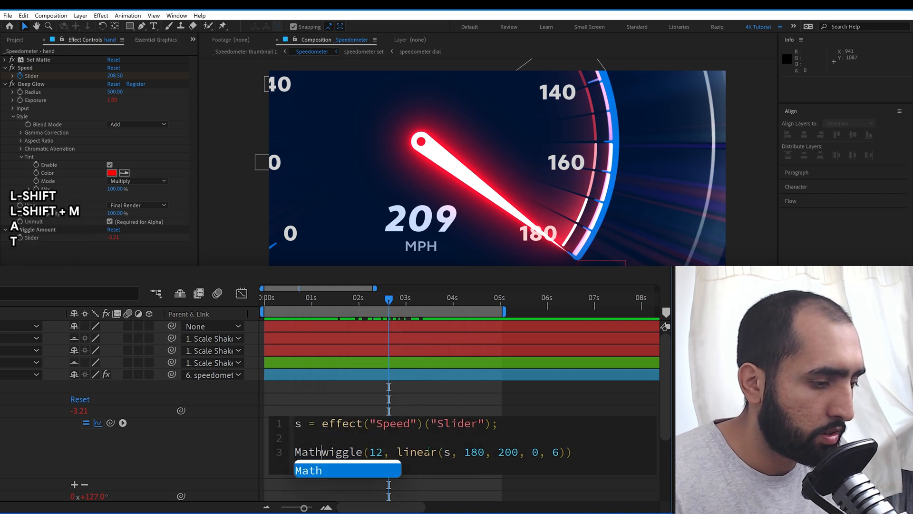
type("(")
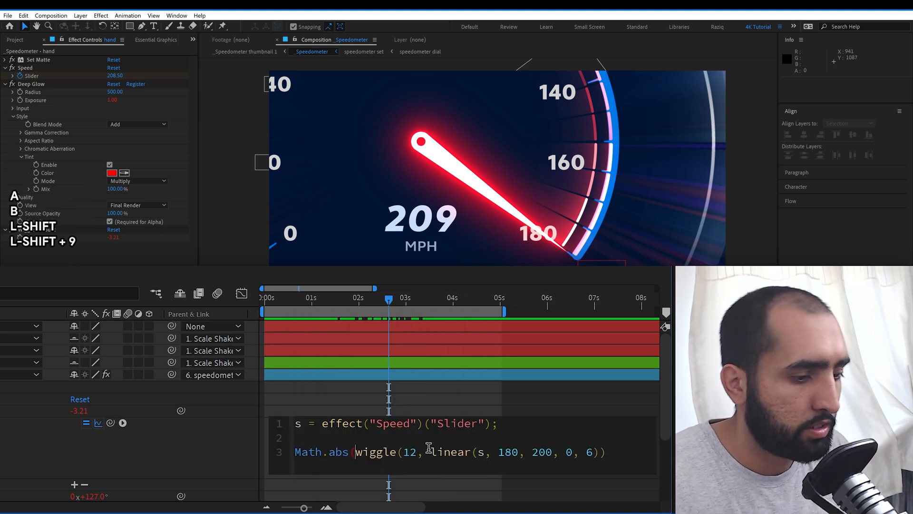
type(")")
left_click_drag(356, 451, 613, 451)
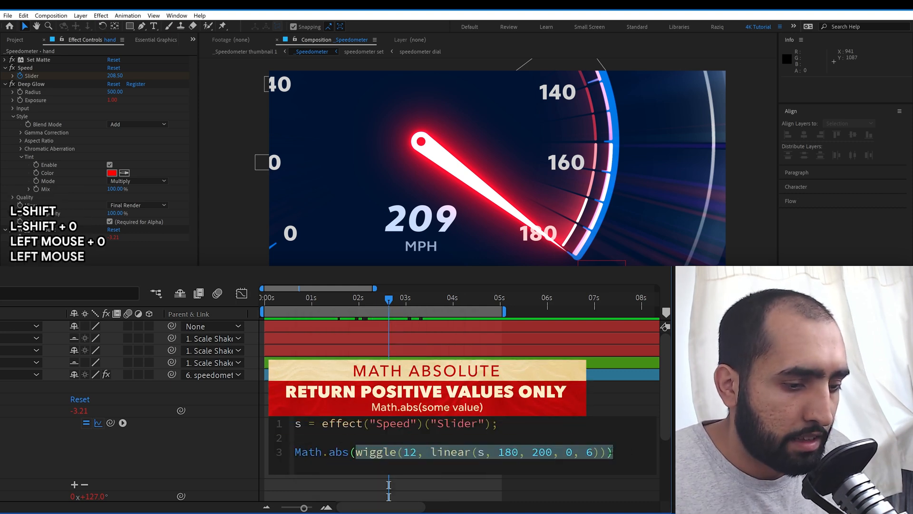
left_click(100, 479)
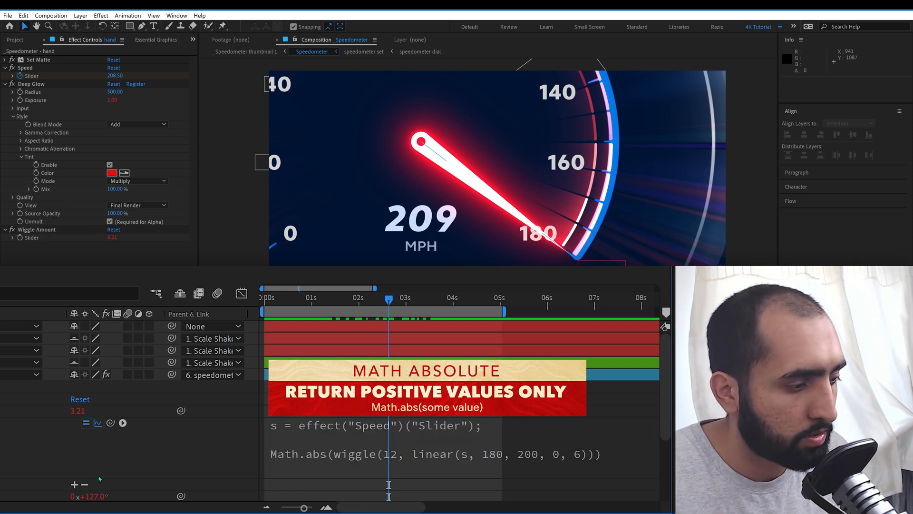
Step: Check the Wiggle Amount slider's curve in the graph editor and return to the layer bar view
left_click(52, 380)
left_click(242, 292)
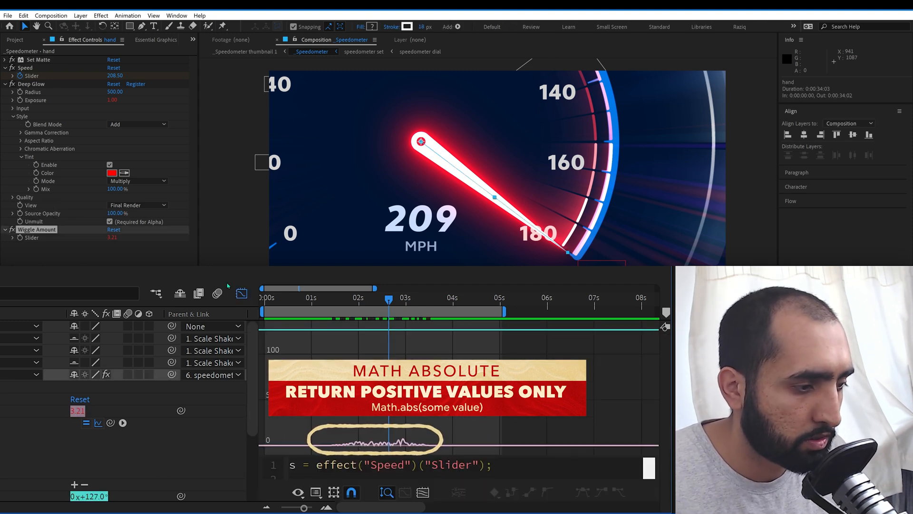
left_click(241, 292)
Step: Extend the maxS line in the hand's Rotation expression to maxS = 127 + effect("Wiggle Amount")("Slider");
left_click(138, 451)
key("u")
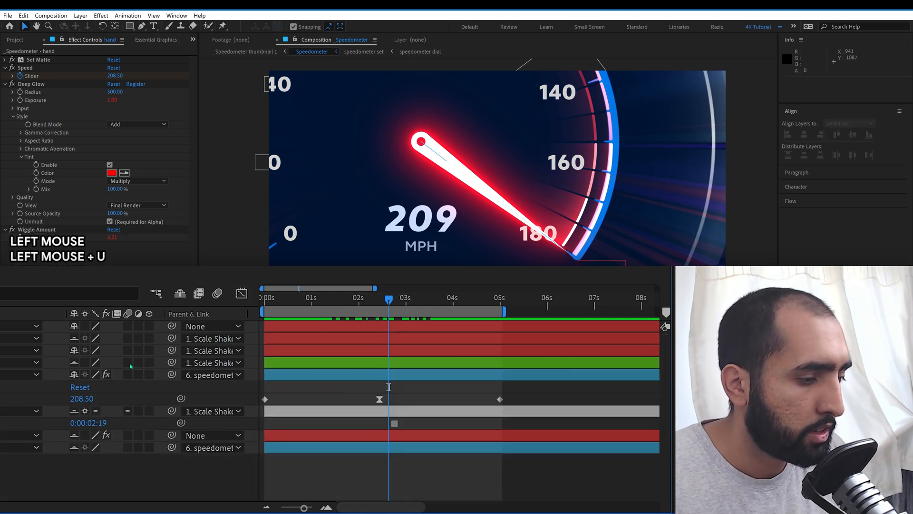
left_click(42, 412)
key("r")
left_click(524, 420)
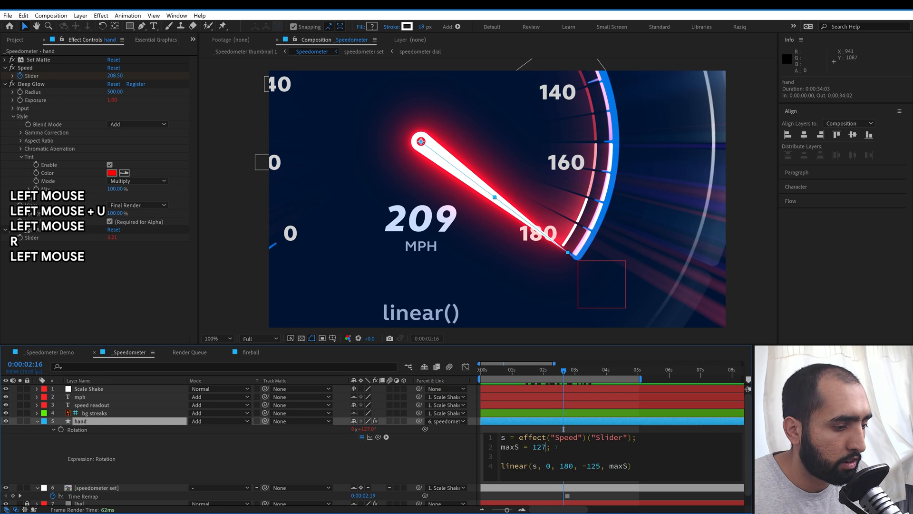
type("+ ;")
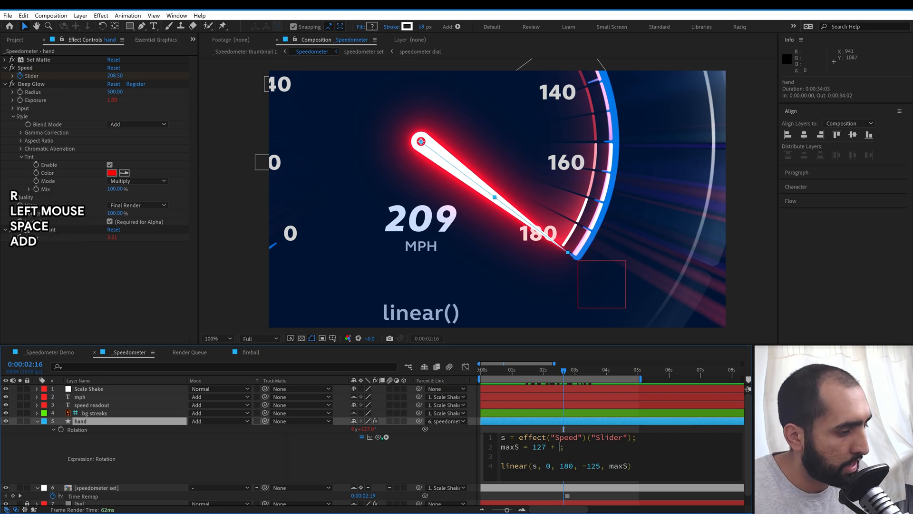
left_click_drag(378, 436, 55, 259)
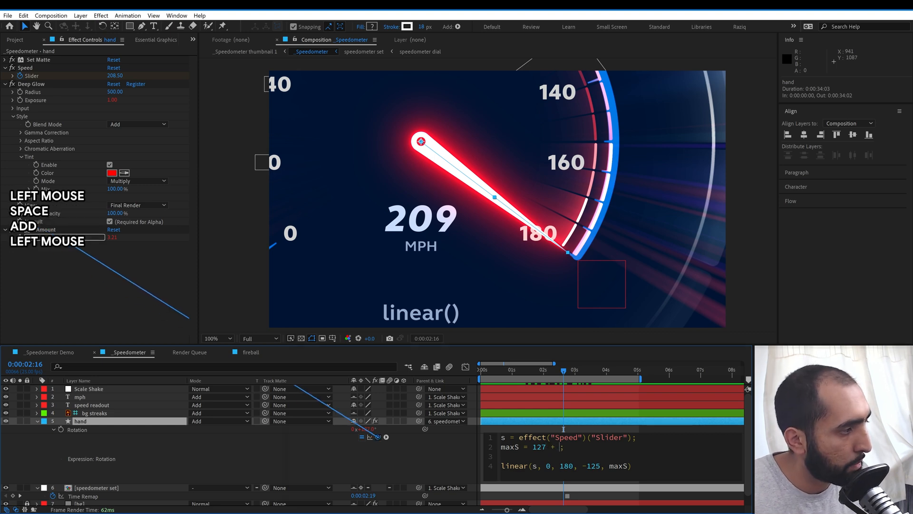
Step: Preview the needle's wiggle near 180 on the dial and review the Wiggle Amount term in the Rotation expression
key("space")
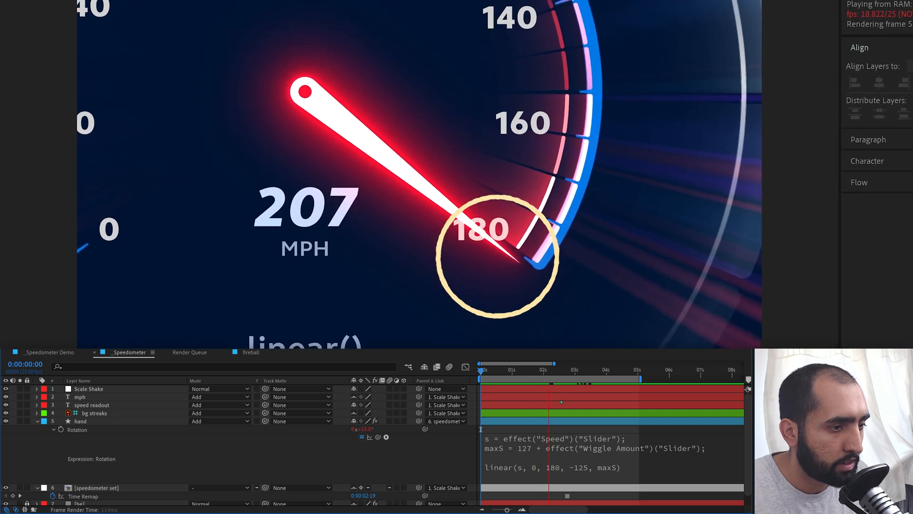
key("space")
left_click(559, 447)
left_click_drag(425, 421, 638, 422)
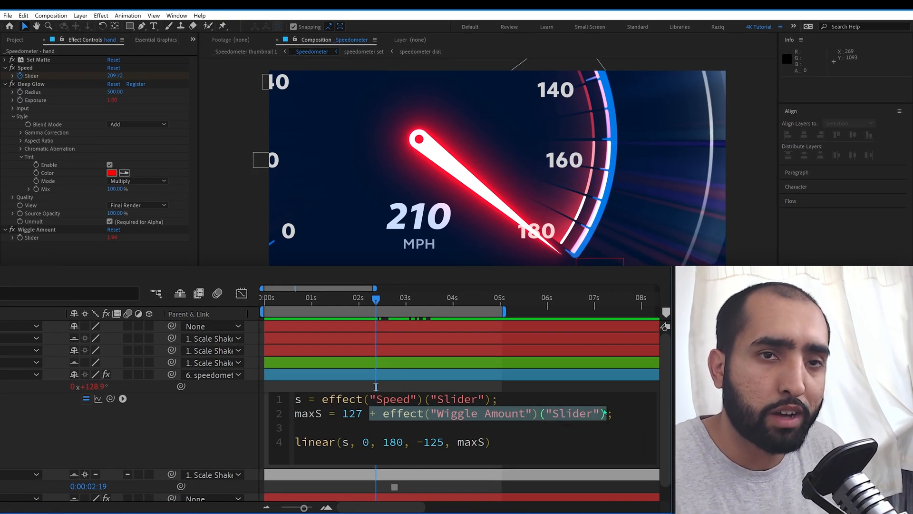
key("space")
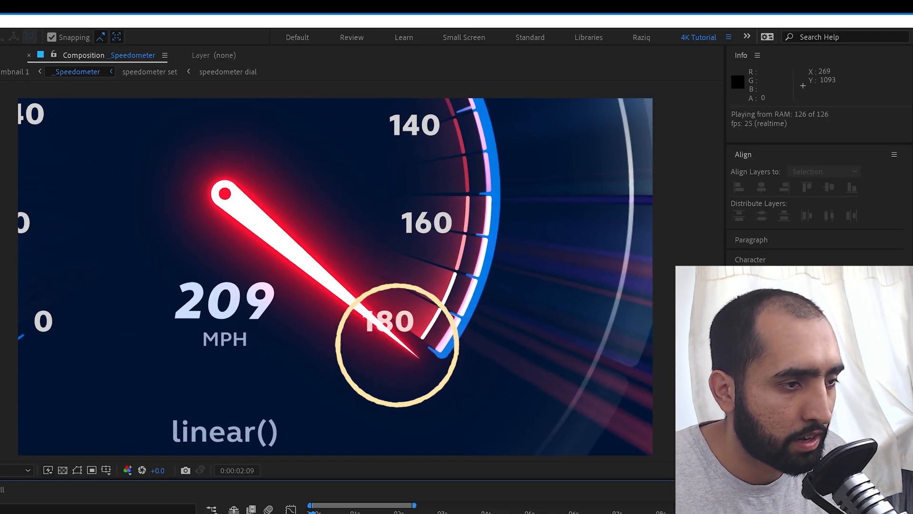
key("space")
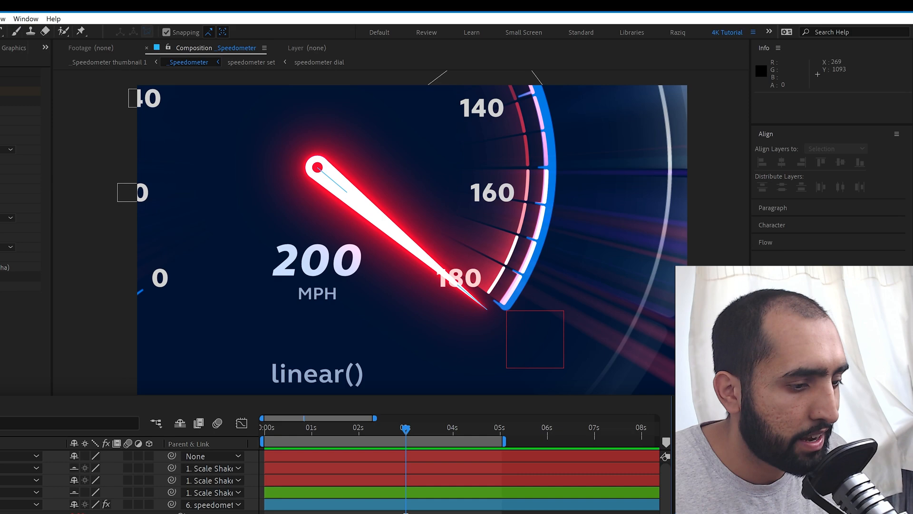
Step: Try the Wiggle Amount slider's expression without Math.abs, preview the needle and undo the edit
left_click(355, 458)
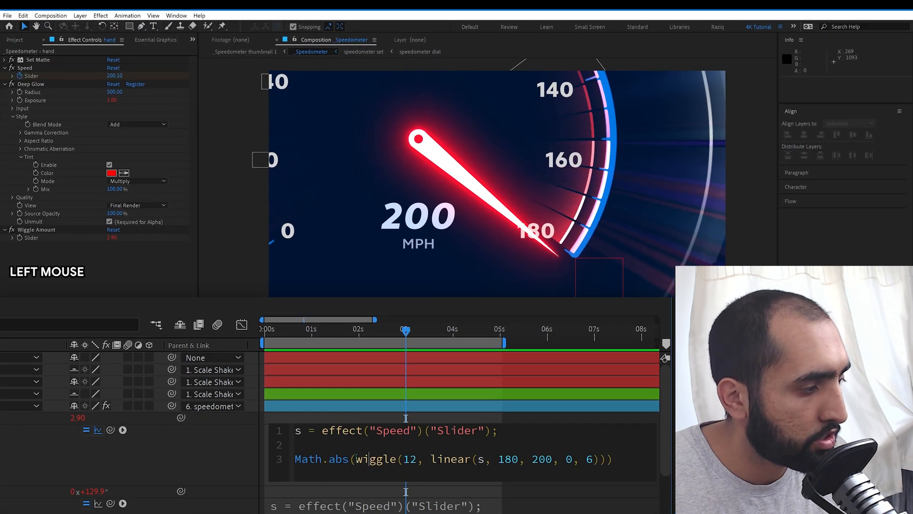
left_click_drag(356, 447, 267, 431)
key("Return")
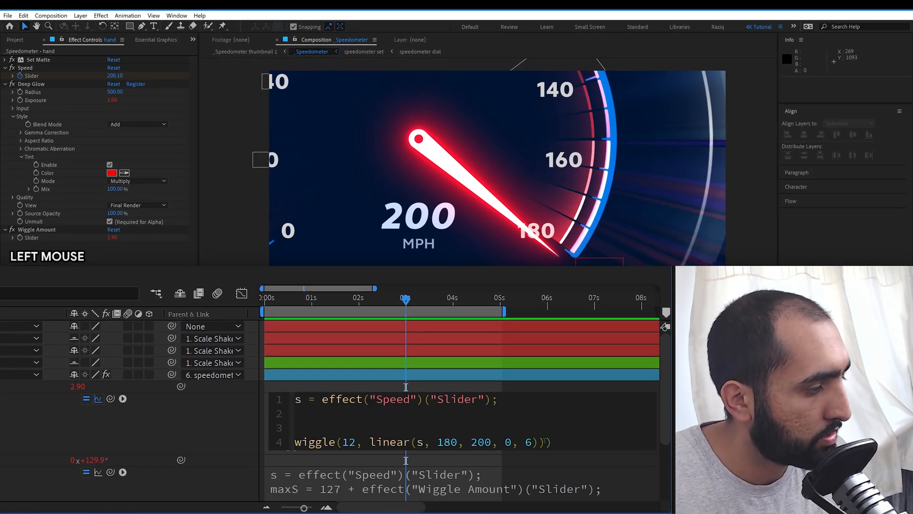
left_click(354, 427)
key("BackSpace")
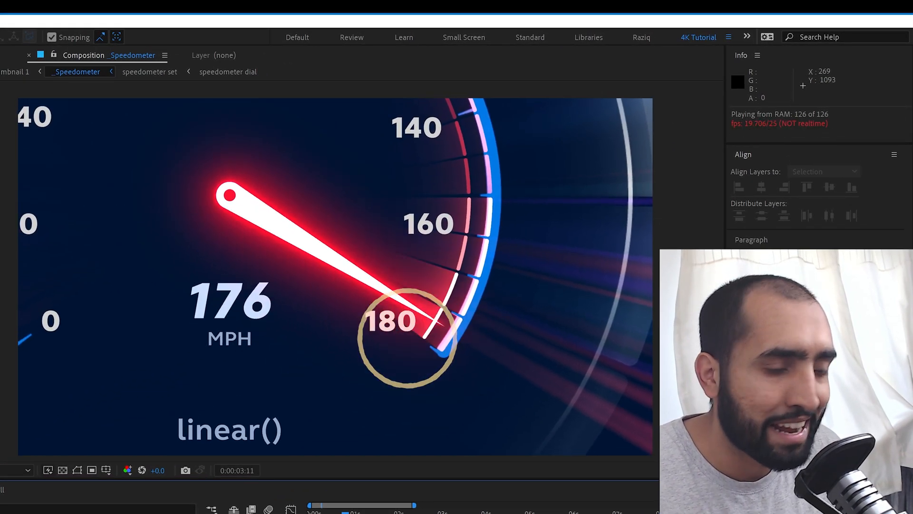
key("ctrl+z")
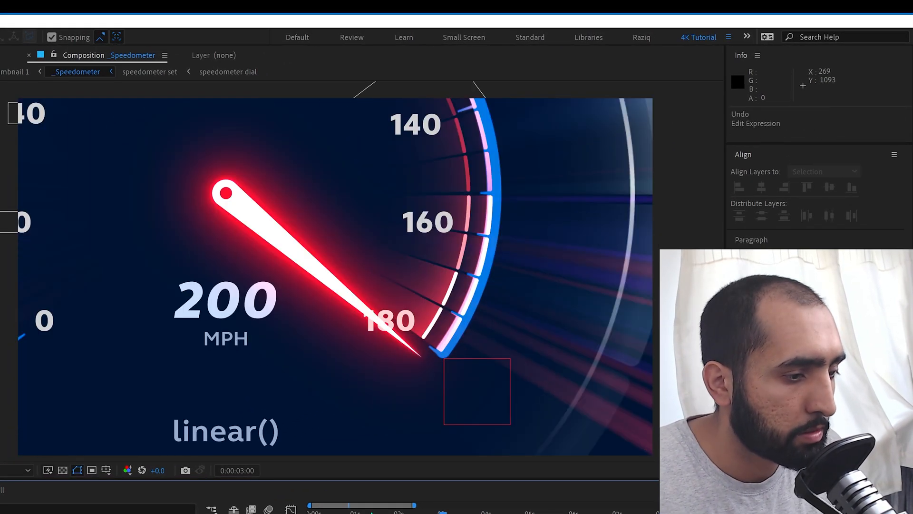
key("space")
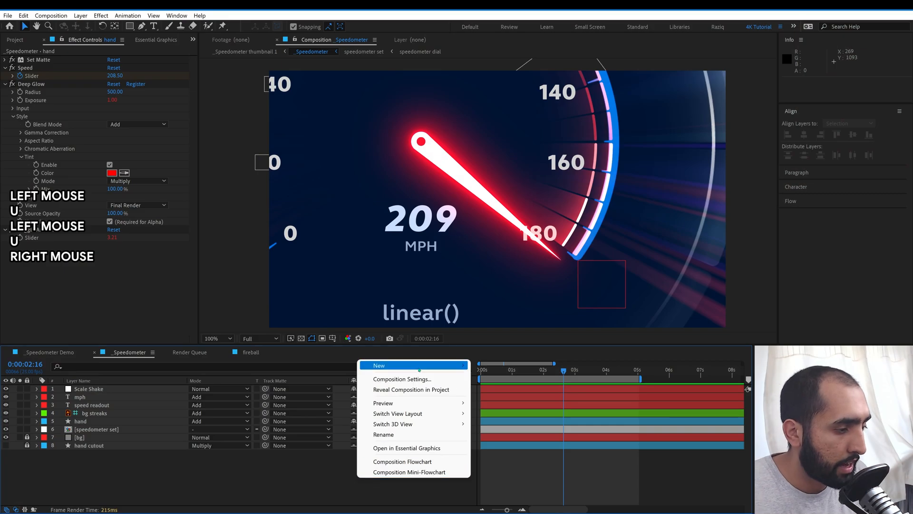
Step: Add a new adjustment layer to the composition and name it heat distortion
left_click(419, 365)
left_click(520, 443)
key("Return")
type("h")
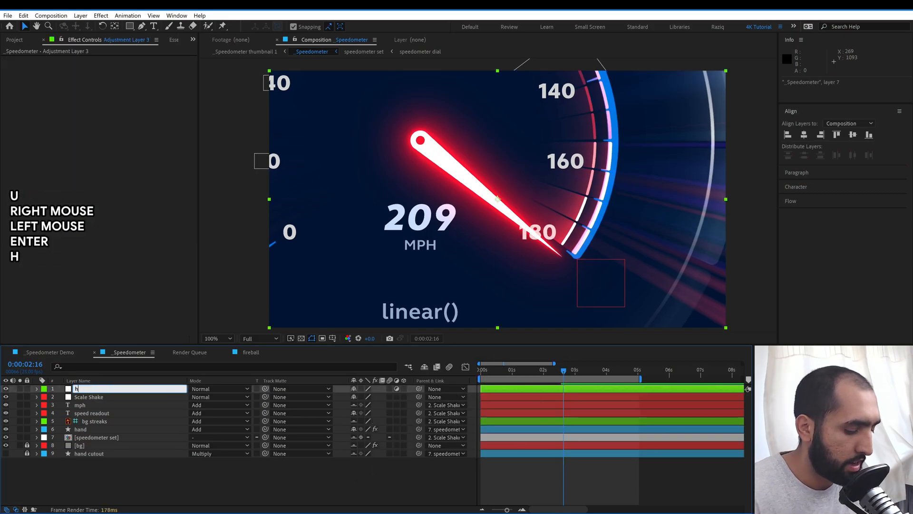
type("eat distortion")
key("Return")
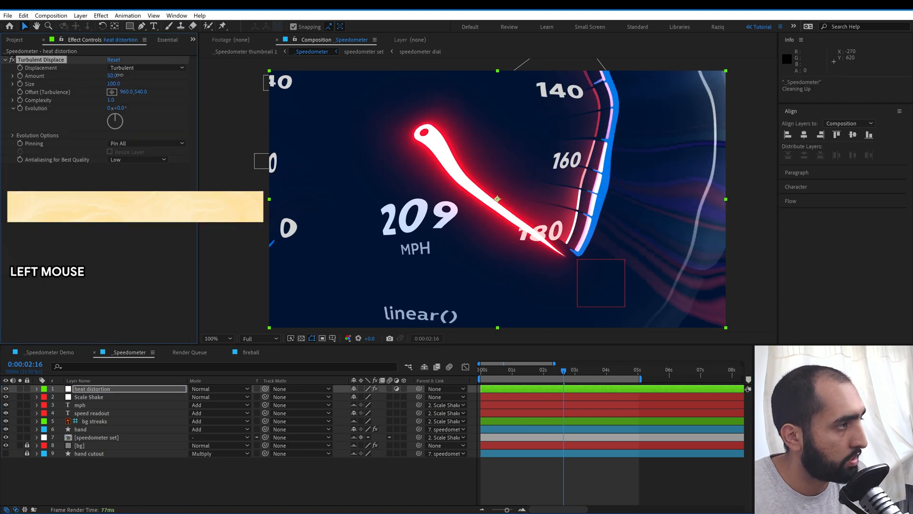
Step: Apply Turbulent Displace to the heat distortion layer with Amount 67, trying Size 20 before settling on Size 10
mouse_move(112, 76)
left_mouse_down()
mouse_move(125, 82)
mouse_move(114, 87)
left_mouse_up()
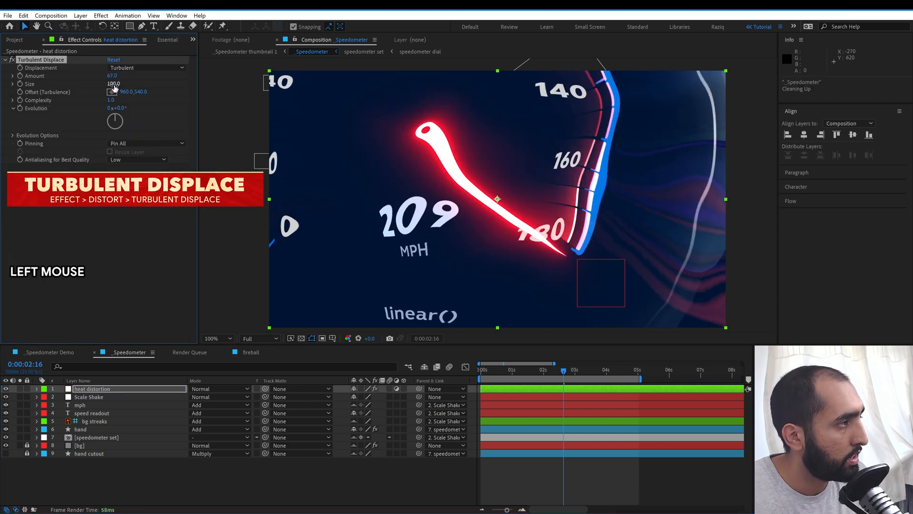
type("20")
key("Return")
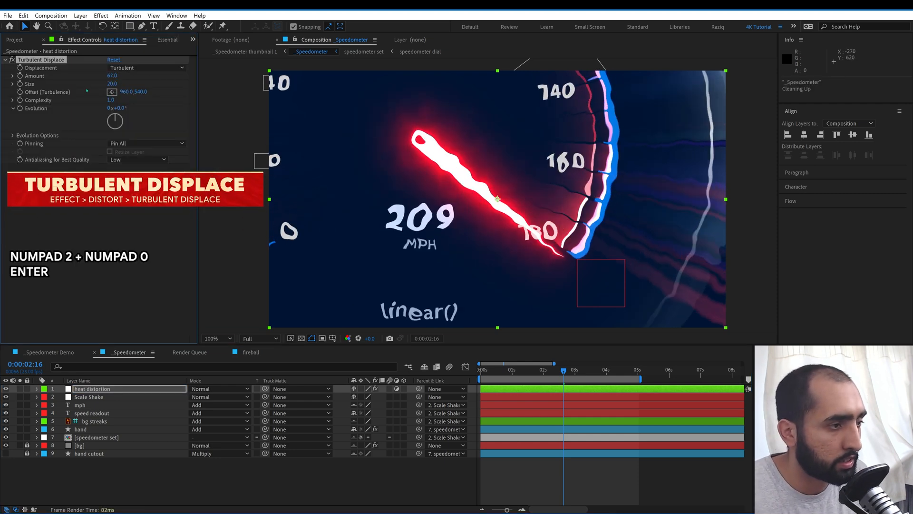
left_click(112, 84)
type("10")
key("Return")
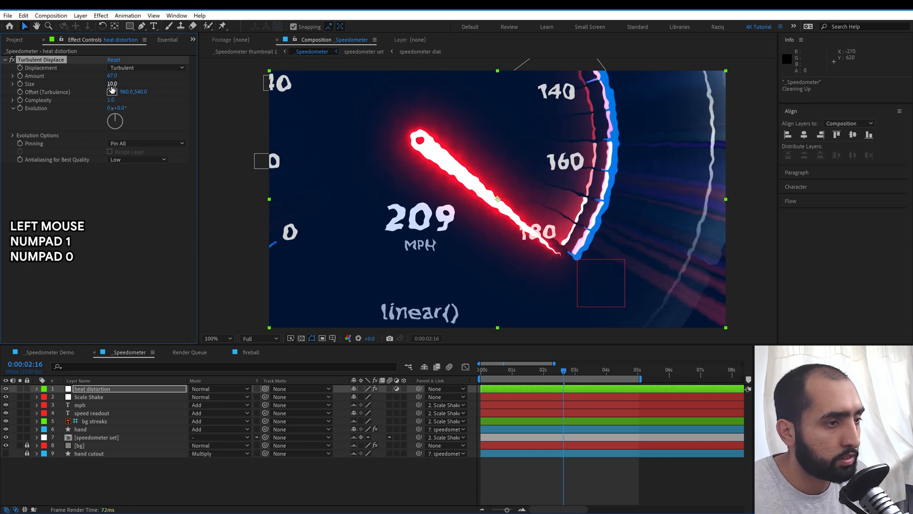
Step: Add an expression to the Turbulent Displace Amount that reads the hand's Speed slider, reusing linear(s, 140, 180, [100,100], [200,200])
key("u")
left_click(37, 389)
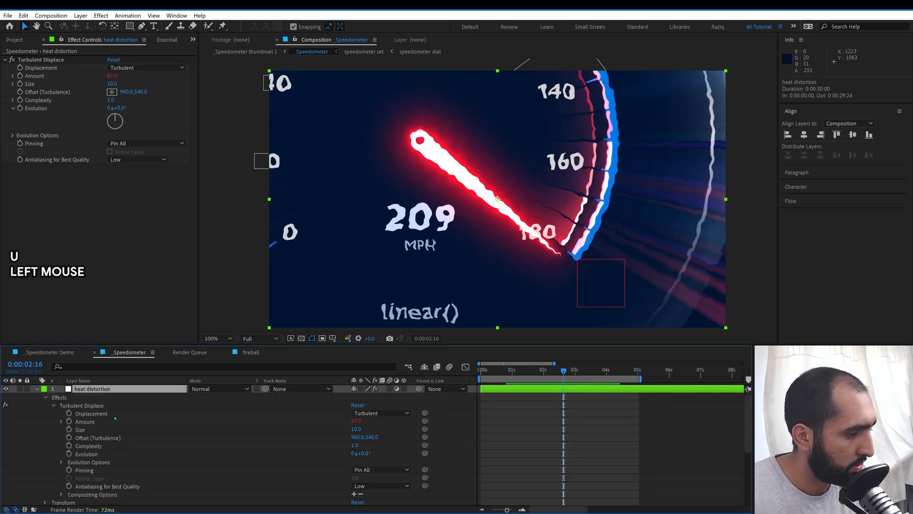
left_click(85, 420)
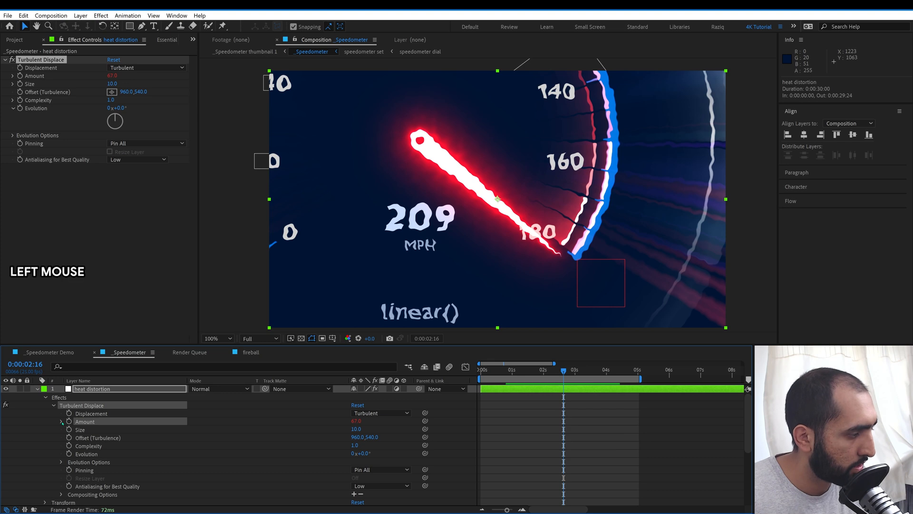
left_click(68, 421, "alt")
type("s = thisComp.layer(\"hand\").effect(\"Speed\")(\"Slider\"); linear(s, 140, 180, [100,100], [200,200])")
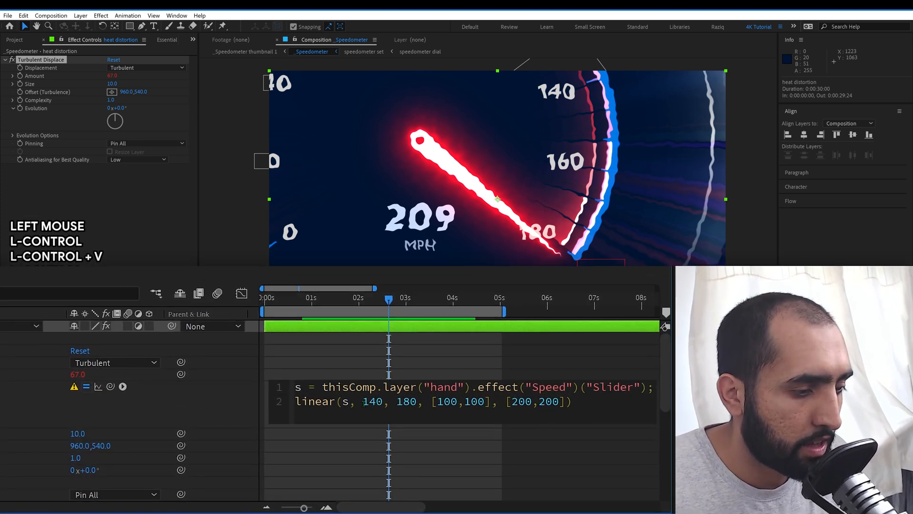
Step: Change the Turbulent Displace Amount expression to linear(s, 160, 200, 0, 50)
left_click_drag(368, 401, 376, 401)
type("6")
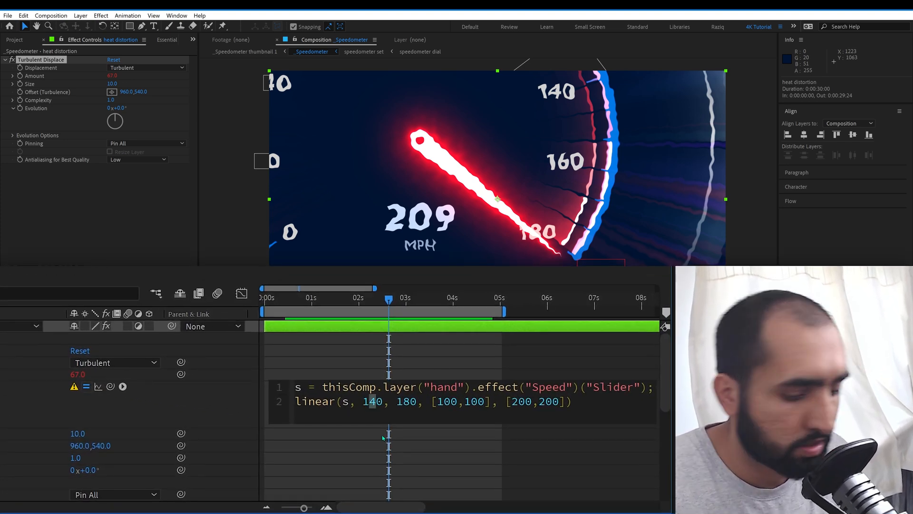
left_click(383, 437)
double_click(405, 402)
type("200")
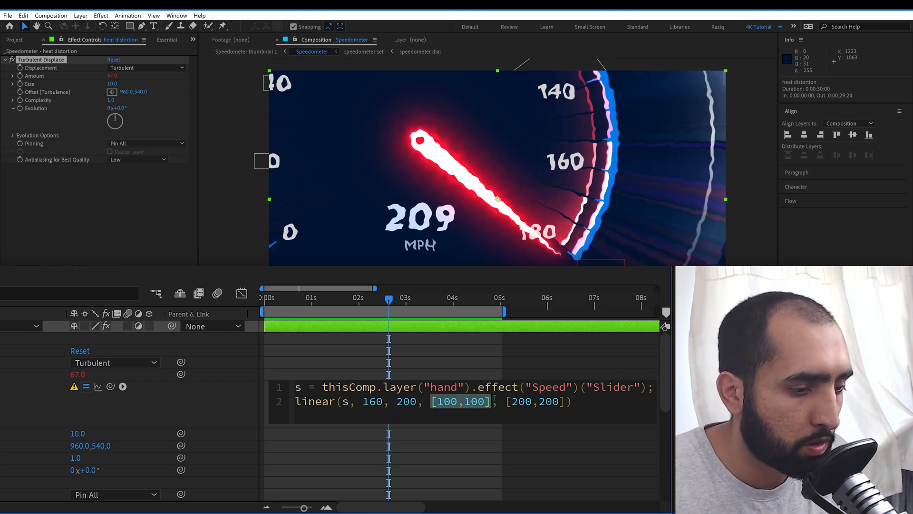
key("shift+Left")
type("0")
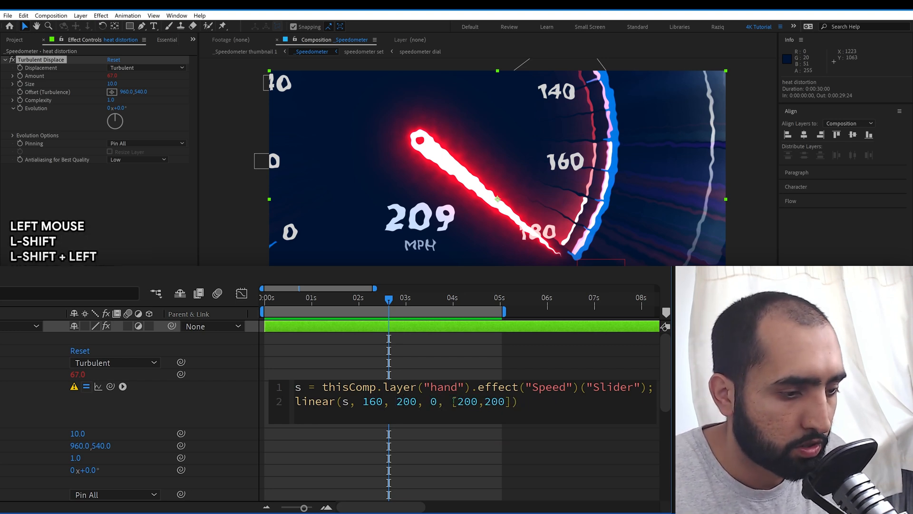
left_click_drag(453, 402, 518, 401)
key("KP_0")
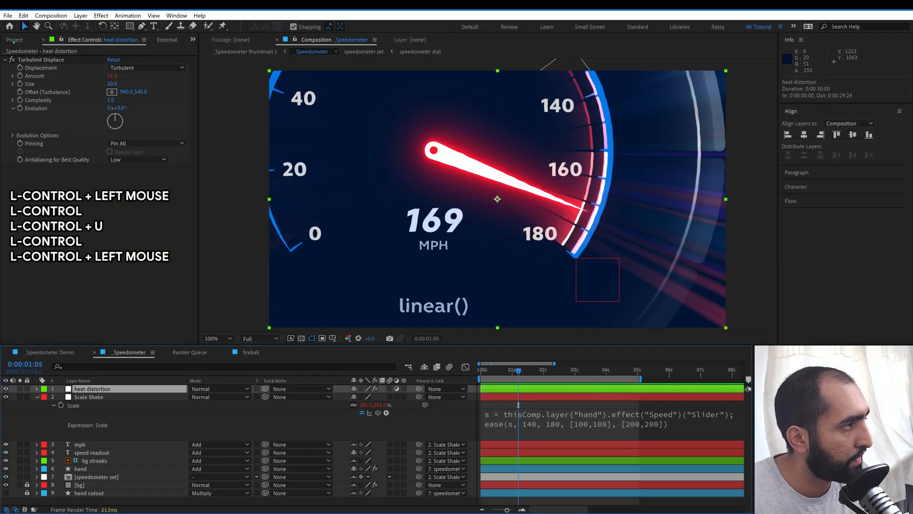
Step: Add the fireball composition as a layer above heat distortion and view it at 0:00:01:15
left_click(14, 39)
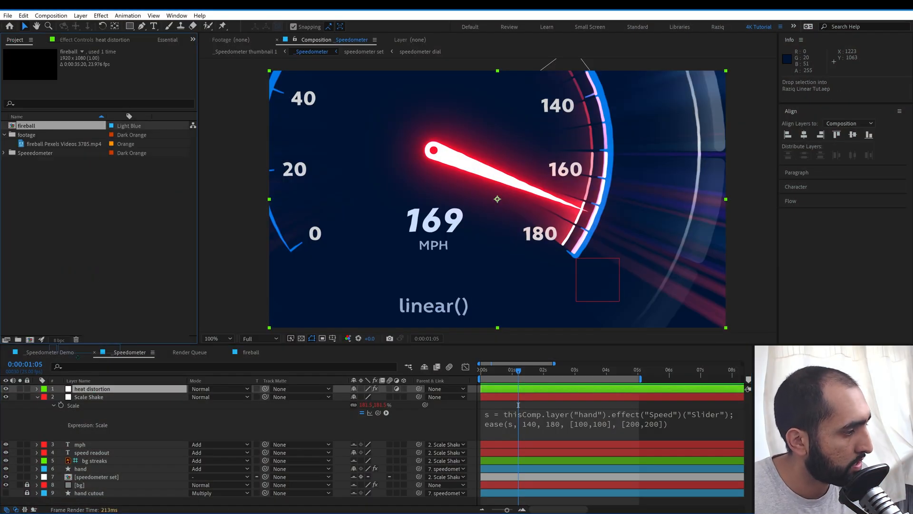
left_click_drag(170, 397, 162, 386)
left_click(294, 429)
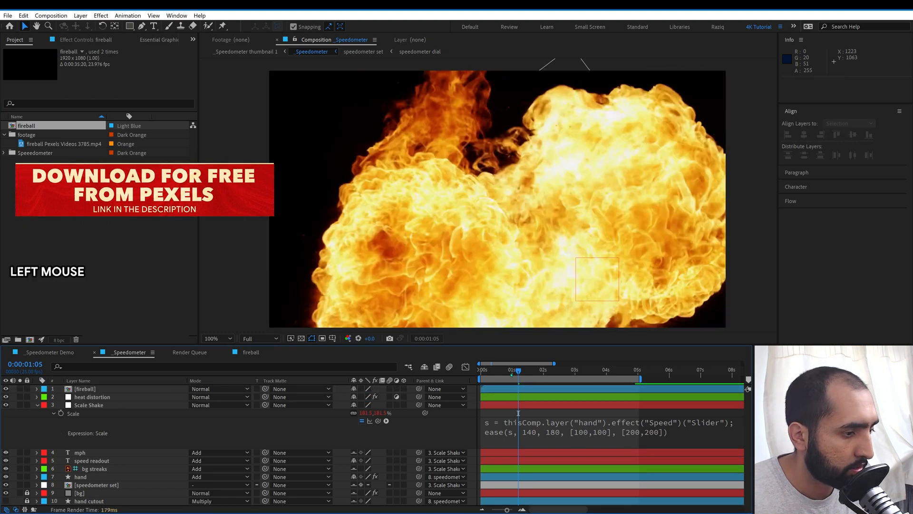
mouse_move(518, 370)
left_mouse_down()
mouse_move(494, 372)
mouse_move(531, 373)
left_mouse_up()
Step: Drive the fireball layer's Opacity from the hand's Speed slider with linear(s, 160, 200, 0, 100)
left_click(158, 390)
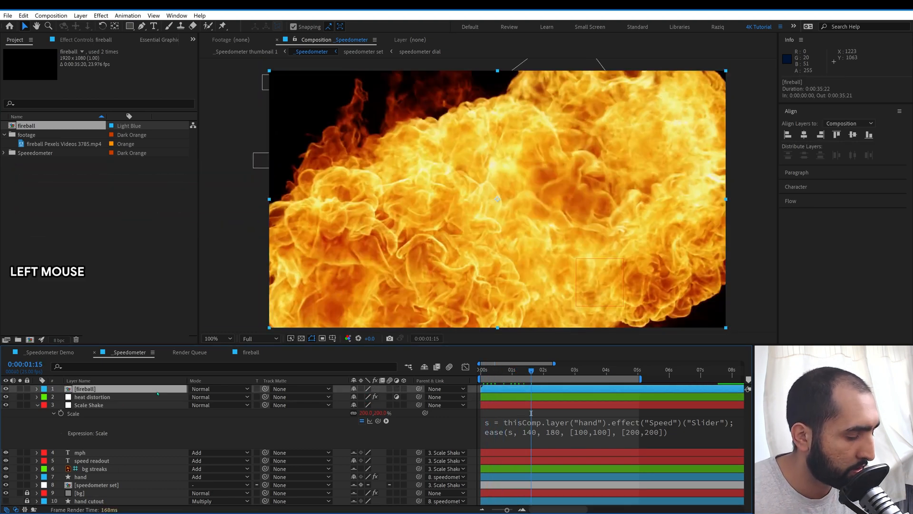
key("t")
left_click(61, 397, "alt")
left_click(570, 410, "ctrl")
type("s = thisComp.layer(\"hand\").effect(\"Speed\")(\"Slider\"); linear(s, 160, 200, 0, 50)")
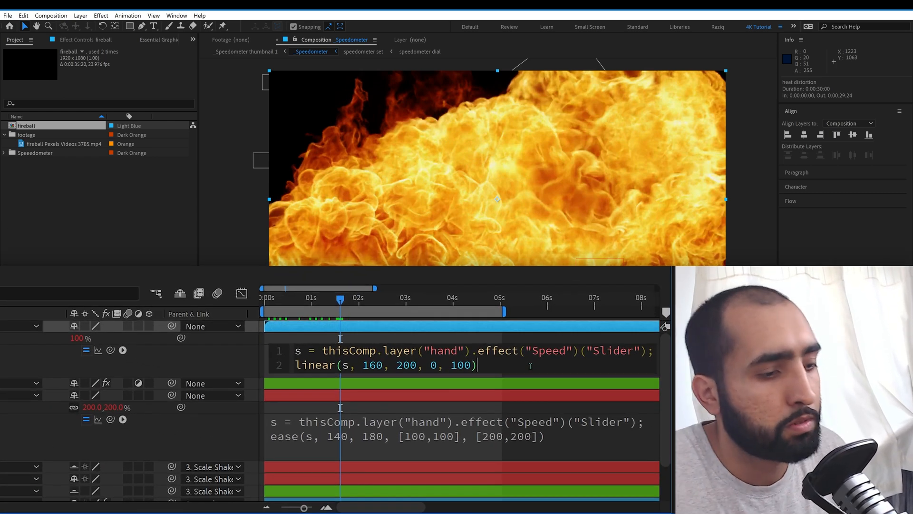
left_click(531, 365)
Step: Preview the fireball's fade-in and set the upper Speed limit in its Opacity expression to 170
key("space")
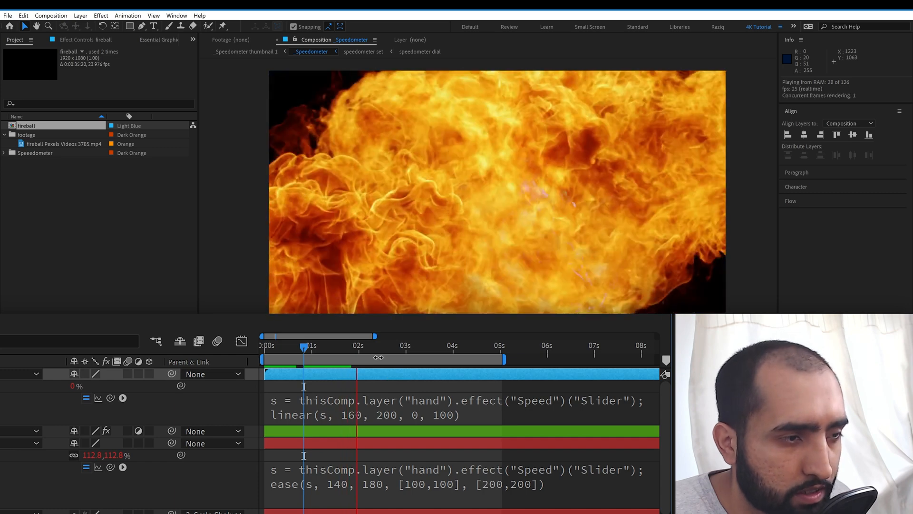
key("space")
mouse_move(333, 347)
left_mouse_down()
mouse_move(312, 347)
mouse_move(325, 348)
left_mouse_up()
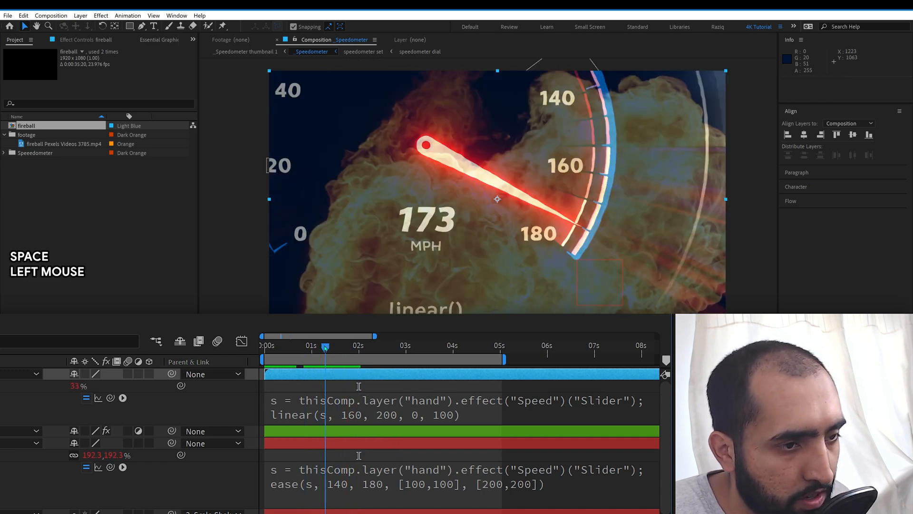
double_click(383, 414)
type("1")
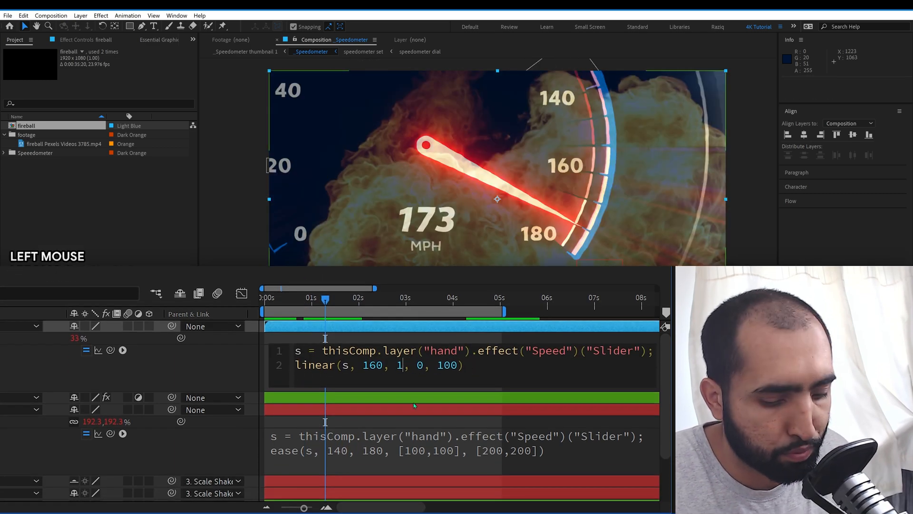
type("70")
left_click(413, 403)
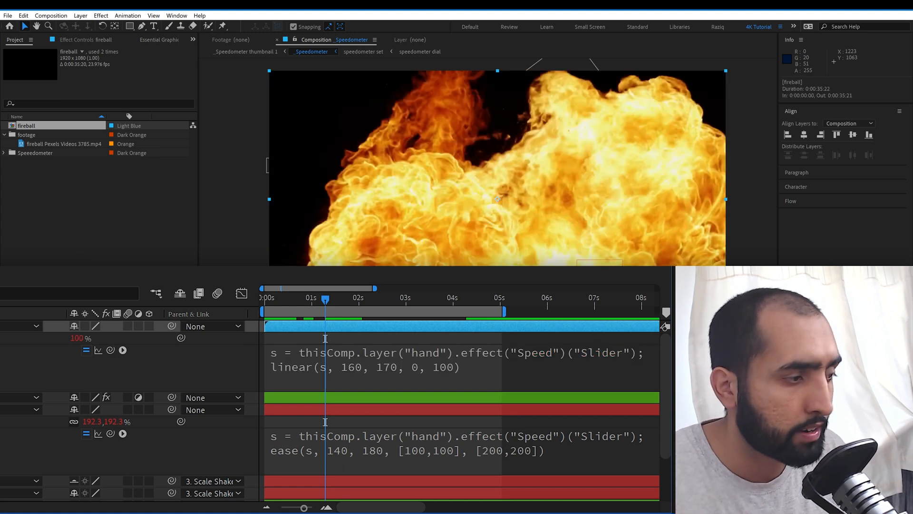
Step: Apply the Exposure effect to the fireball layer
left_click(85, 40)
key("shift+space")
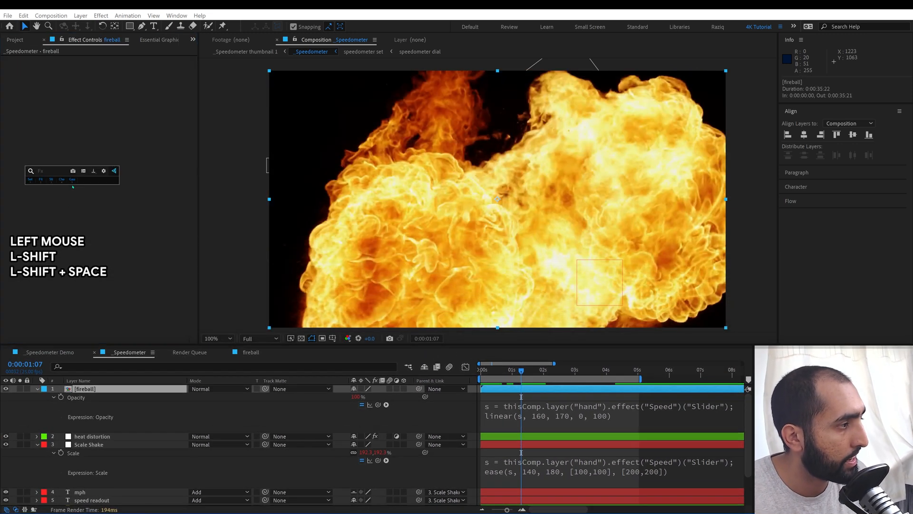
type("exp")
key("Return")
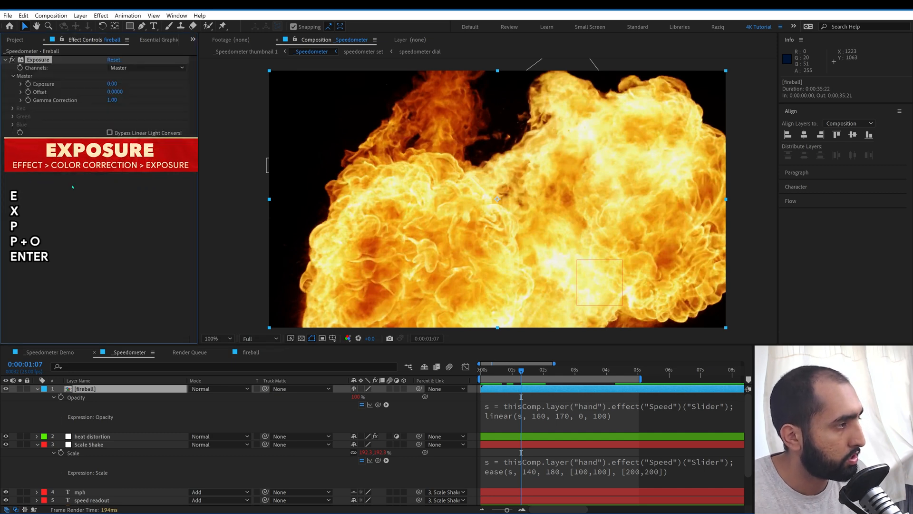
Step: Isolate the fireball's Gamma Correction property and give it the Speed slider expression linear(s, 160, 200, 0, 50)
left_click(45, 397)
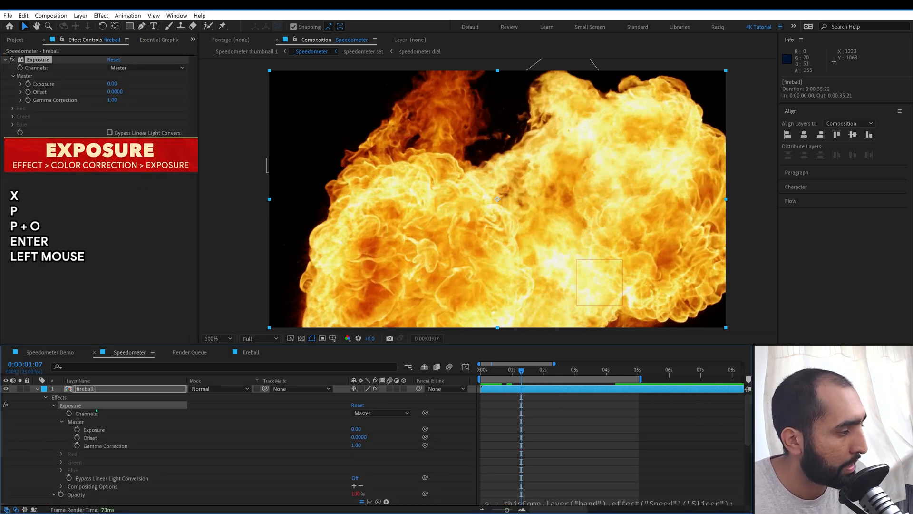
left_click(93, 446)
key("s")
key("s")
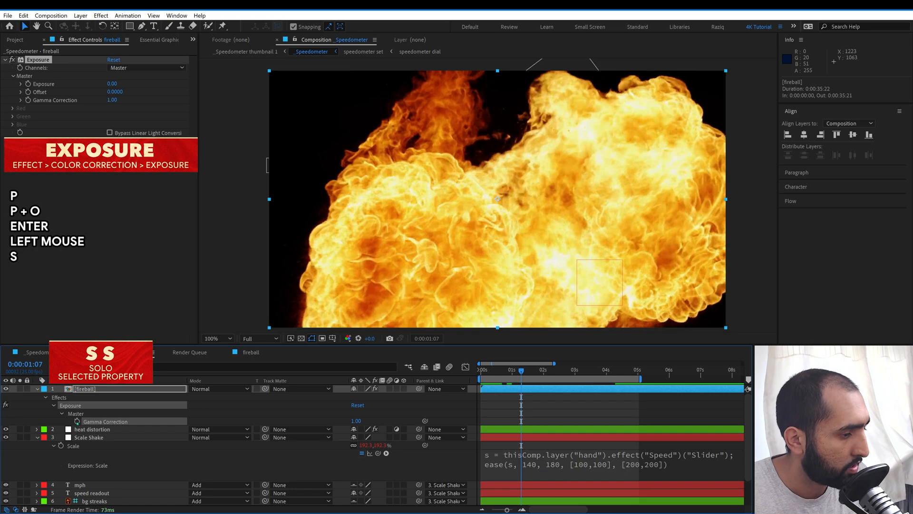
left_click(77, 421, "alt")
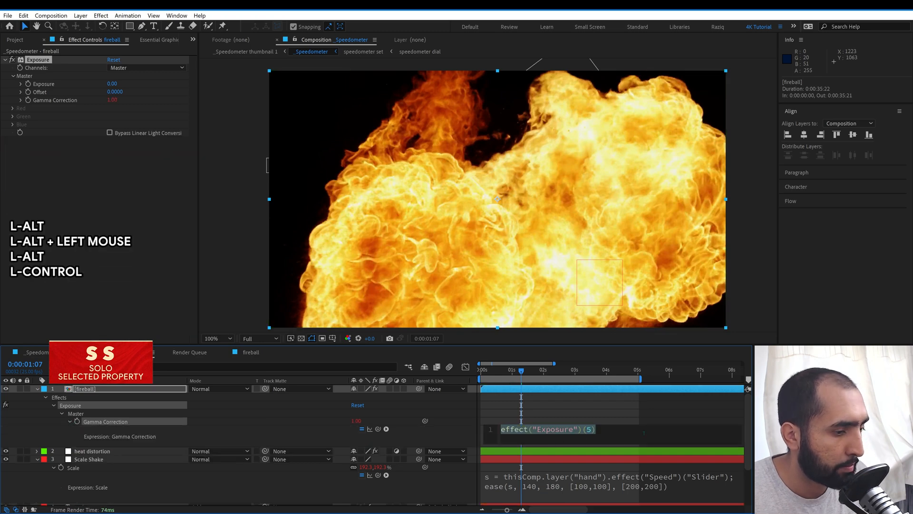
type("s = thisComp.layer(\"hand\").effect(\"Speed\")(\"Slider\"); linear(s, 160, 200, 0, 50)")
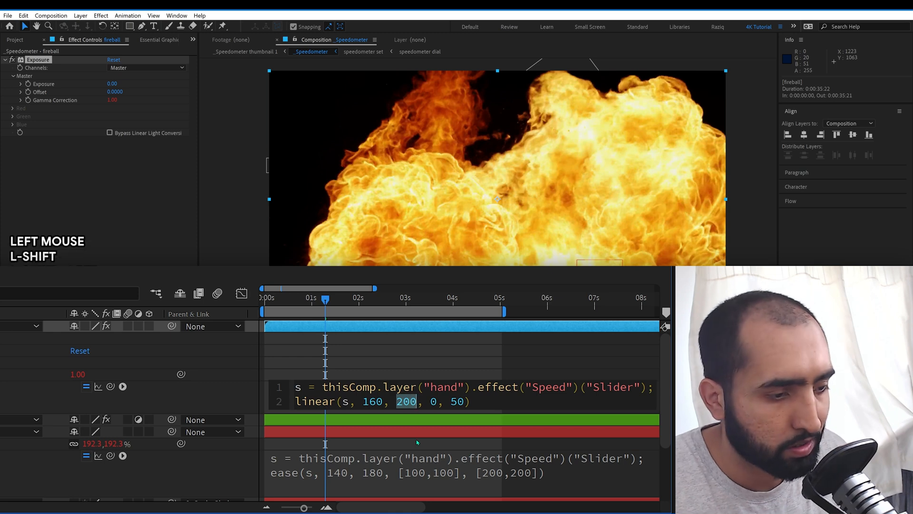
Step: Change the Gamma Correction expression to linear(s, 160, 180, 0.1, .6) and set the fireball layer's blending mode to Add
type("180")
left_click(440, 403)
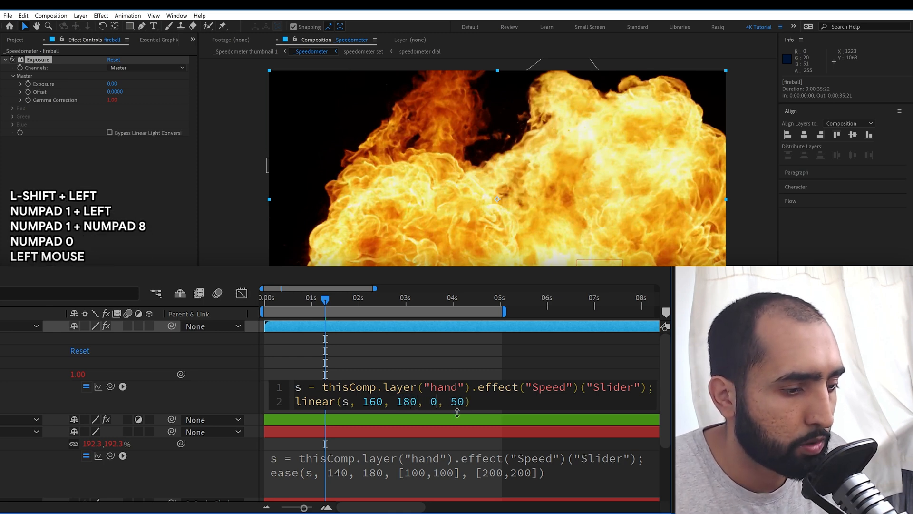
type(".1")
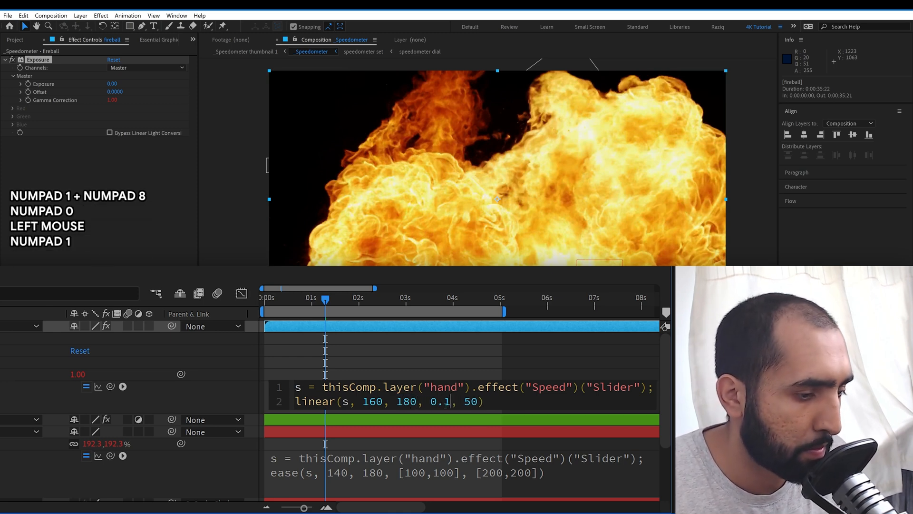
double_click(466, 402)
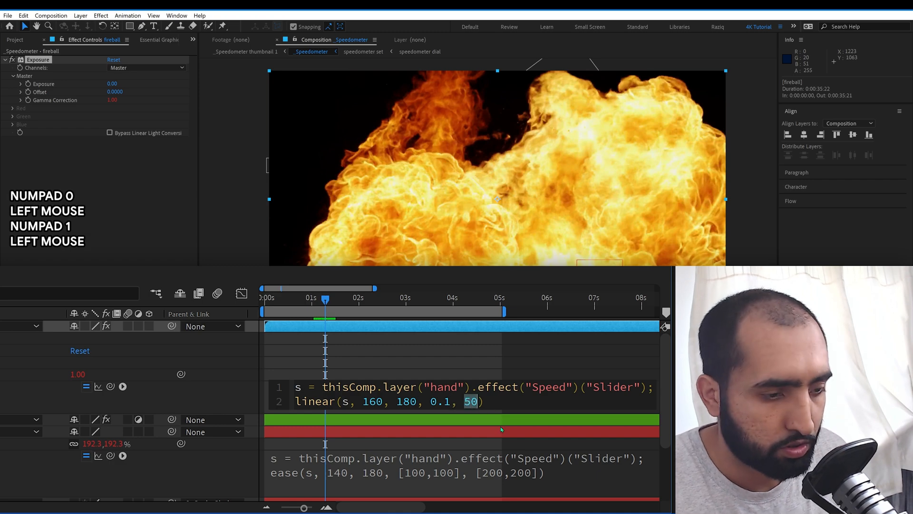
type(".6")
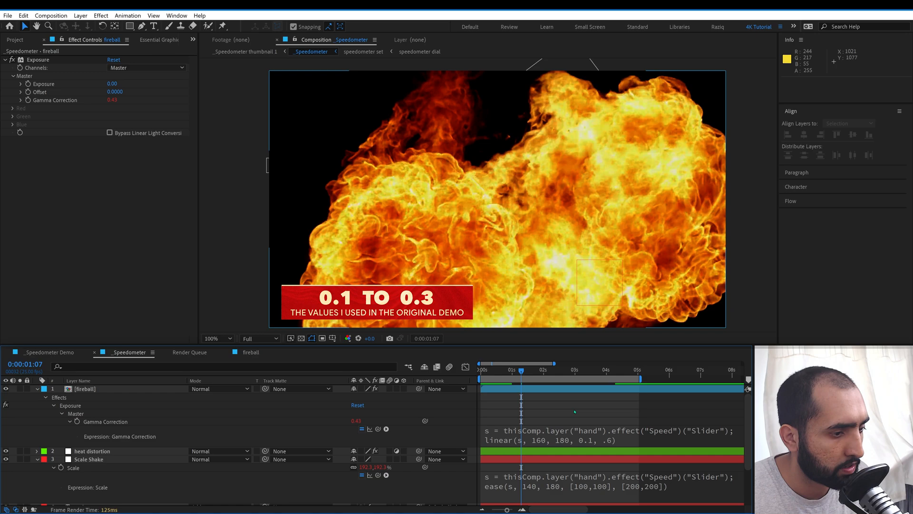
left_click(216, 389)
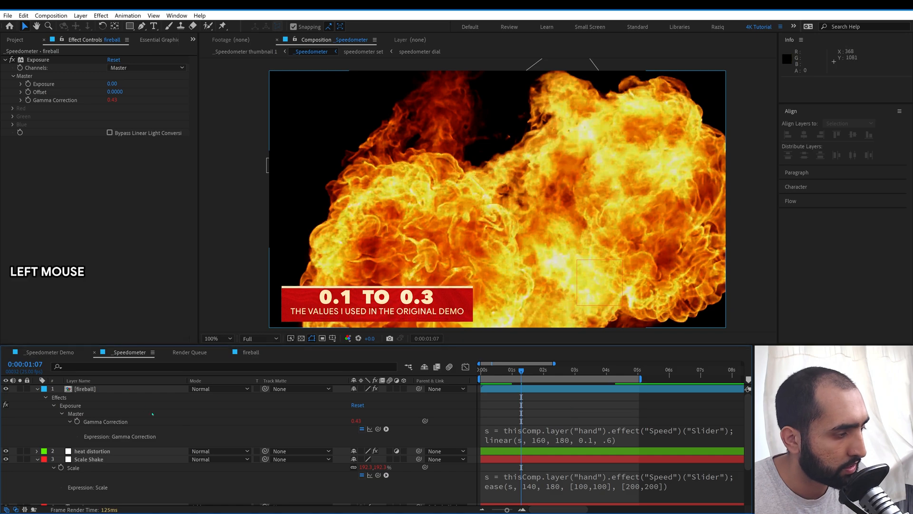
left_click(287, 202)
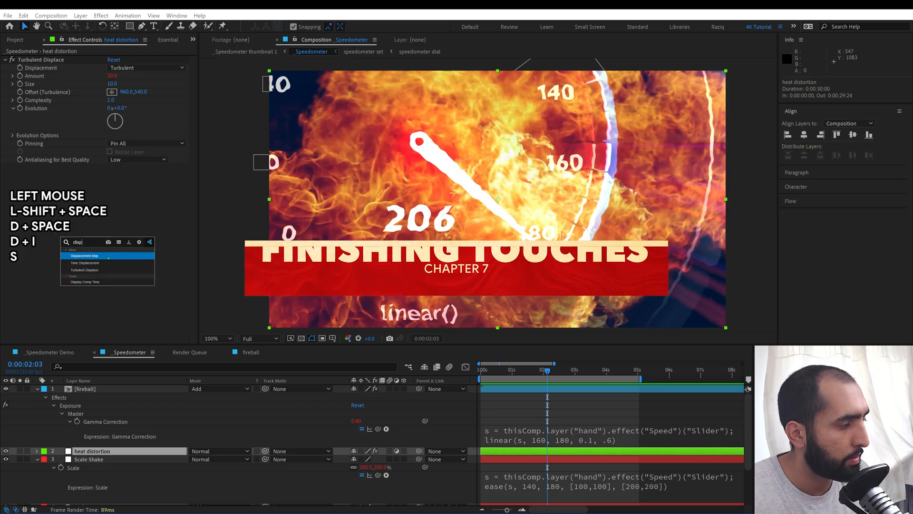
Step: Apply Displacement Map to the heat distortion layer with fireball as map layer, Max Horizontal Displacement 6 and Max Vertical Displacement -8
left_click(141, 176)
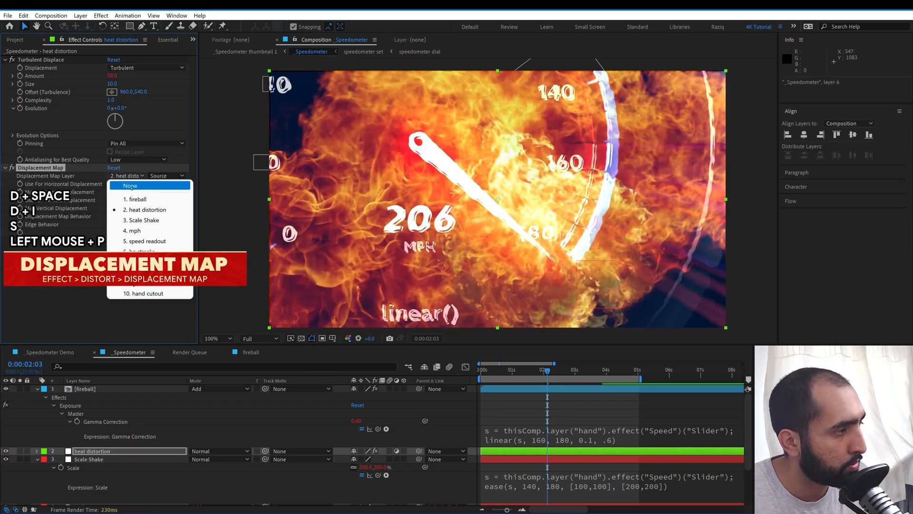
left_click(126, 194)
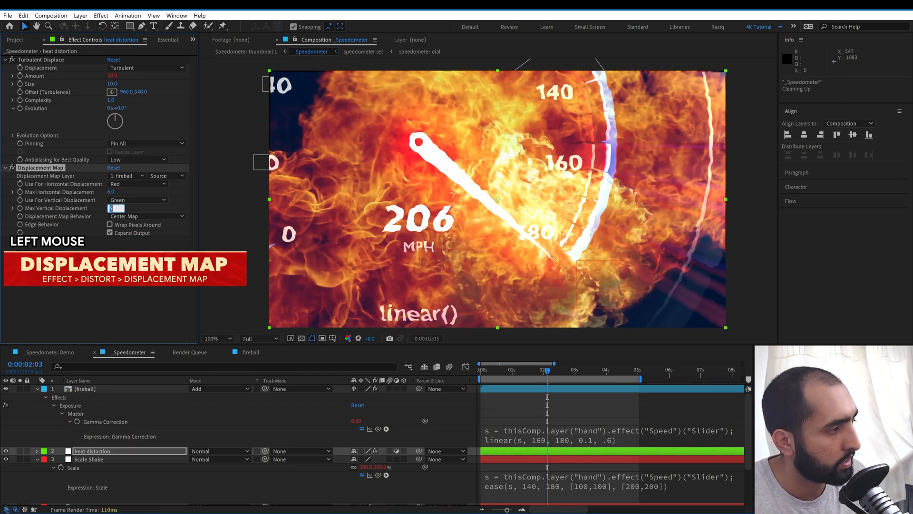
type("8")
key("BackSpace")
type("-8")
key("Return")
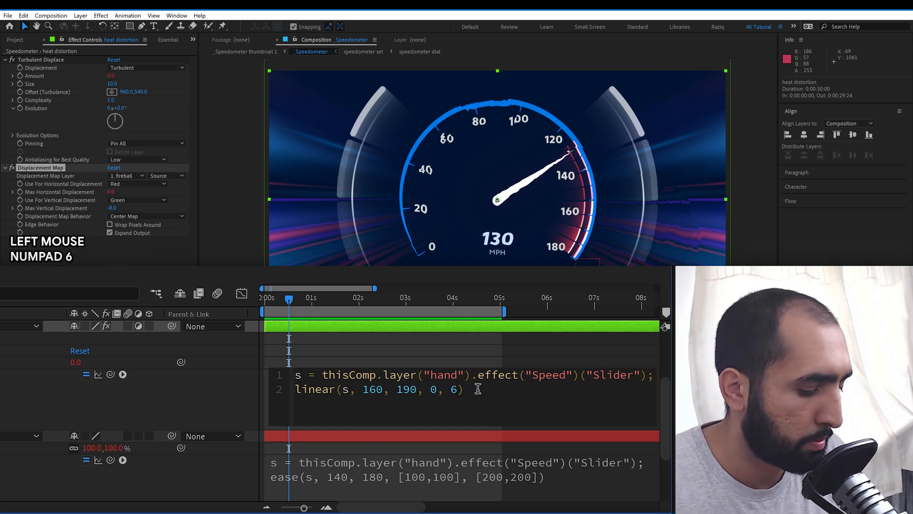
Step: Copy the Max Horizontal Displacement expression to Max Vertical Displacement and change it to linear(s, 160, 190, 0, -8)
key("ctrl+a")
key("ctrl+c")
left_click(477, 352)
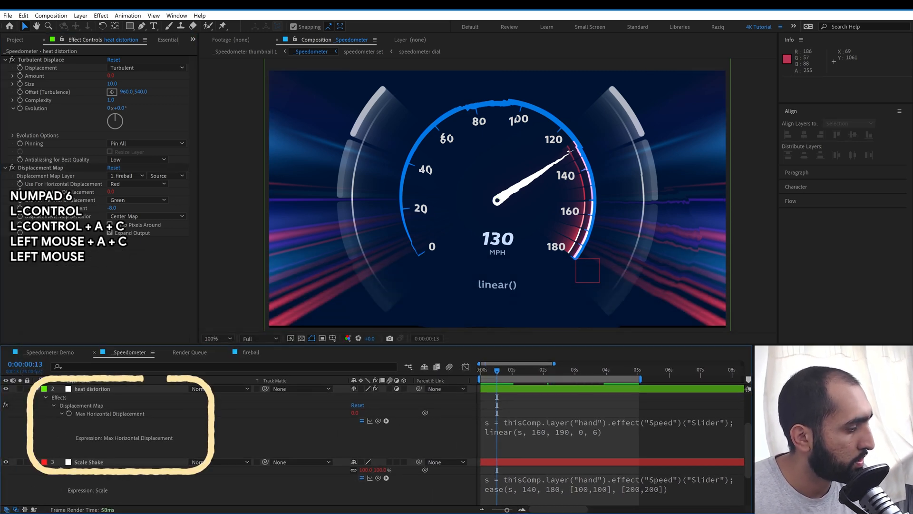
key("ctrl+v")
double_click(598, 481)
type("-8")
key("Return")
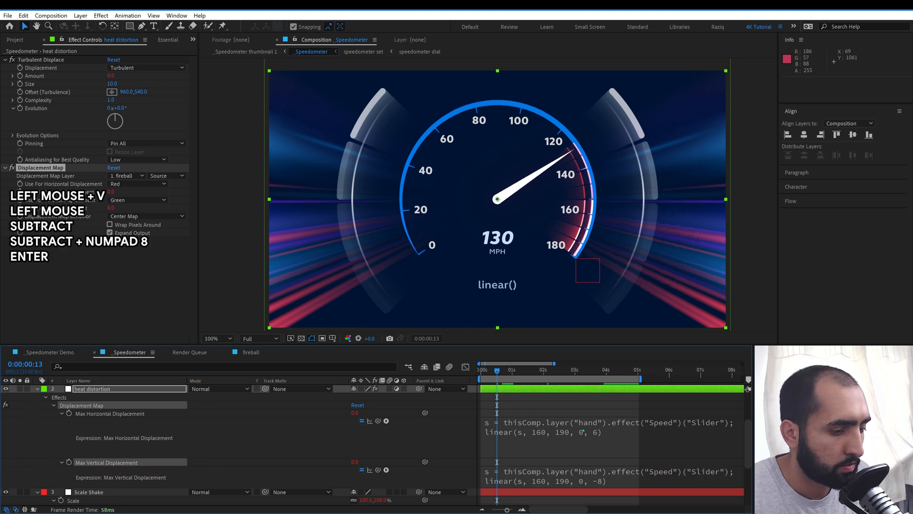
Step: Preview the displacement at the frame edges and apply the Transform effect to the heat distortion layer
key("space")
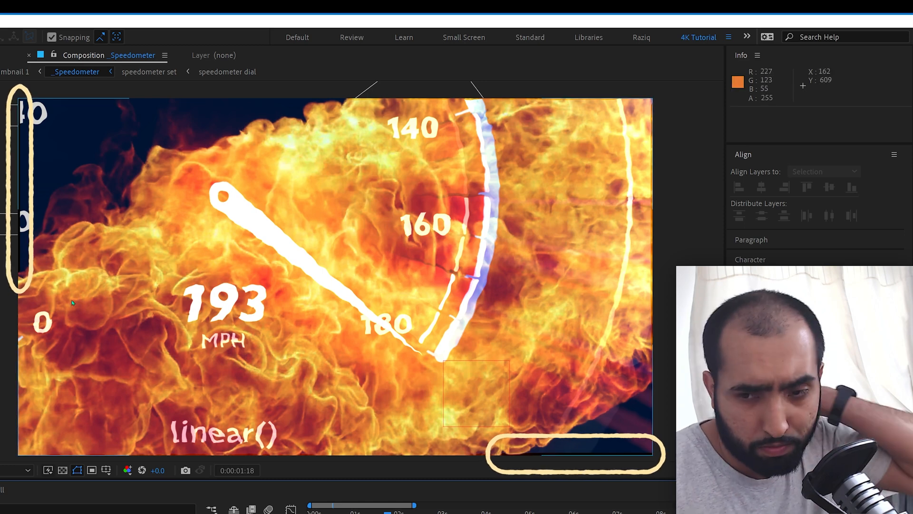
left_click(71, 303)
key("shift+space")
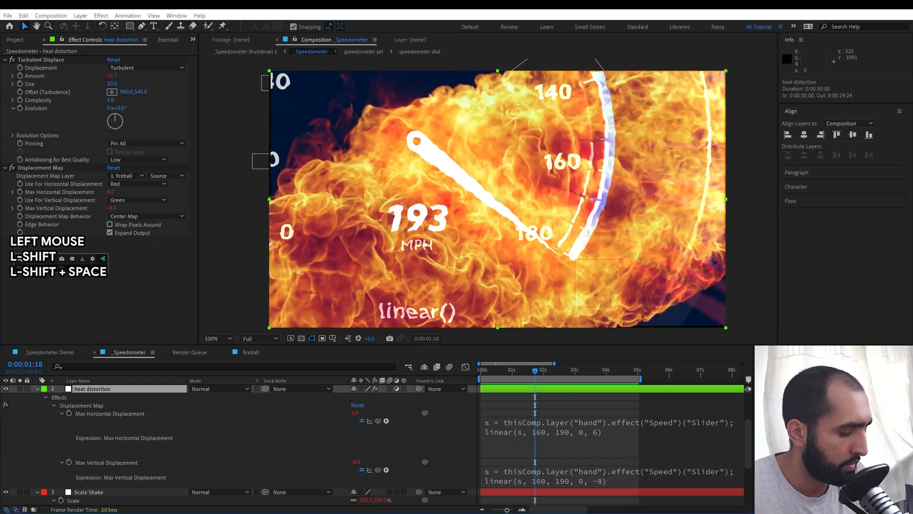
type("trans")
key("Return")
Step: Drive the Transform effect's Scale with linear(s, 160, 190, 100, 105) and preview the animation from the start
left_click(115, 236)
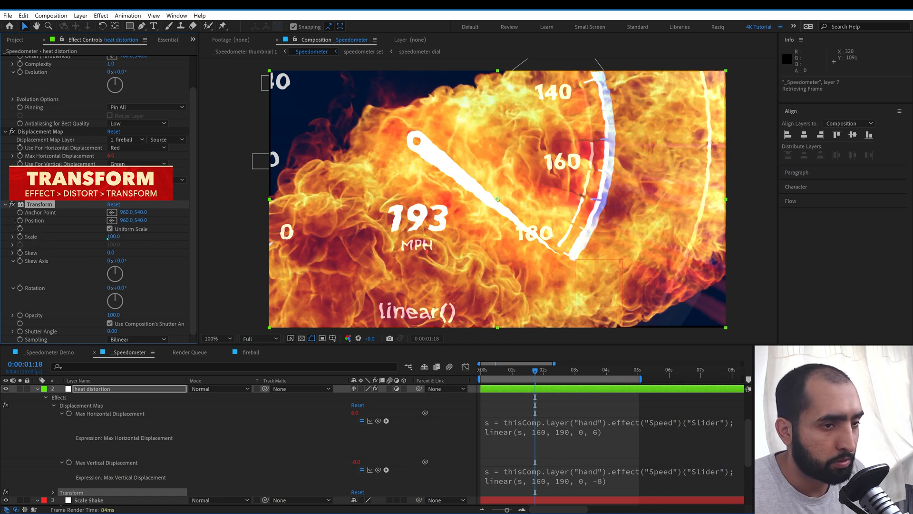
left_click(20, 236, "alt")
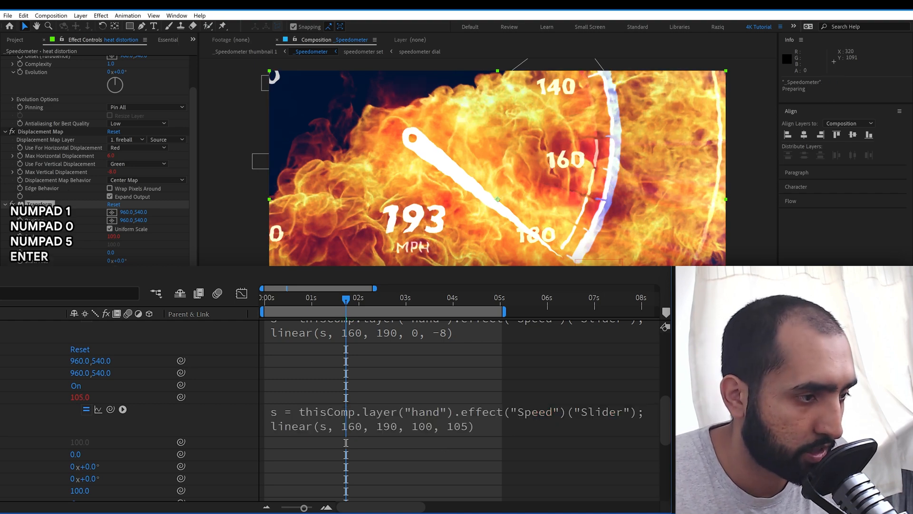
left_click(311, 293)
key("space")
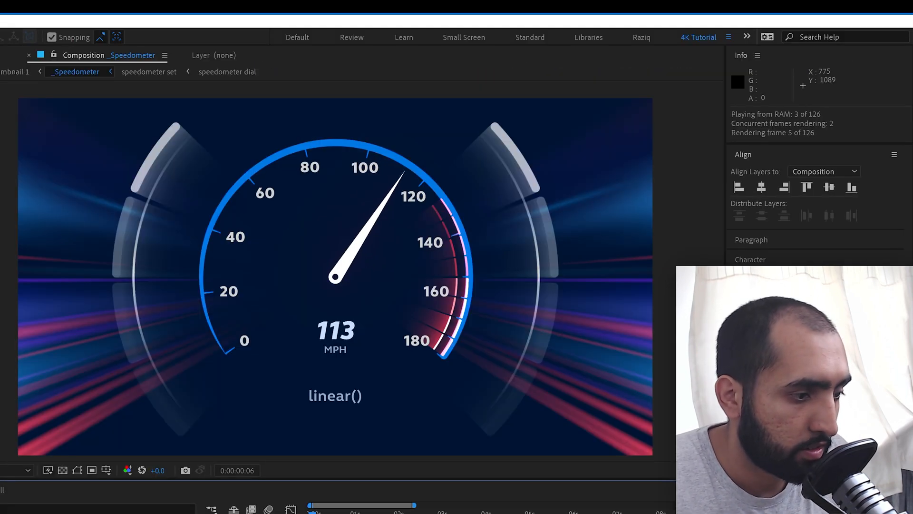